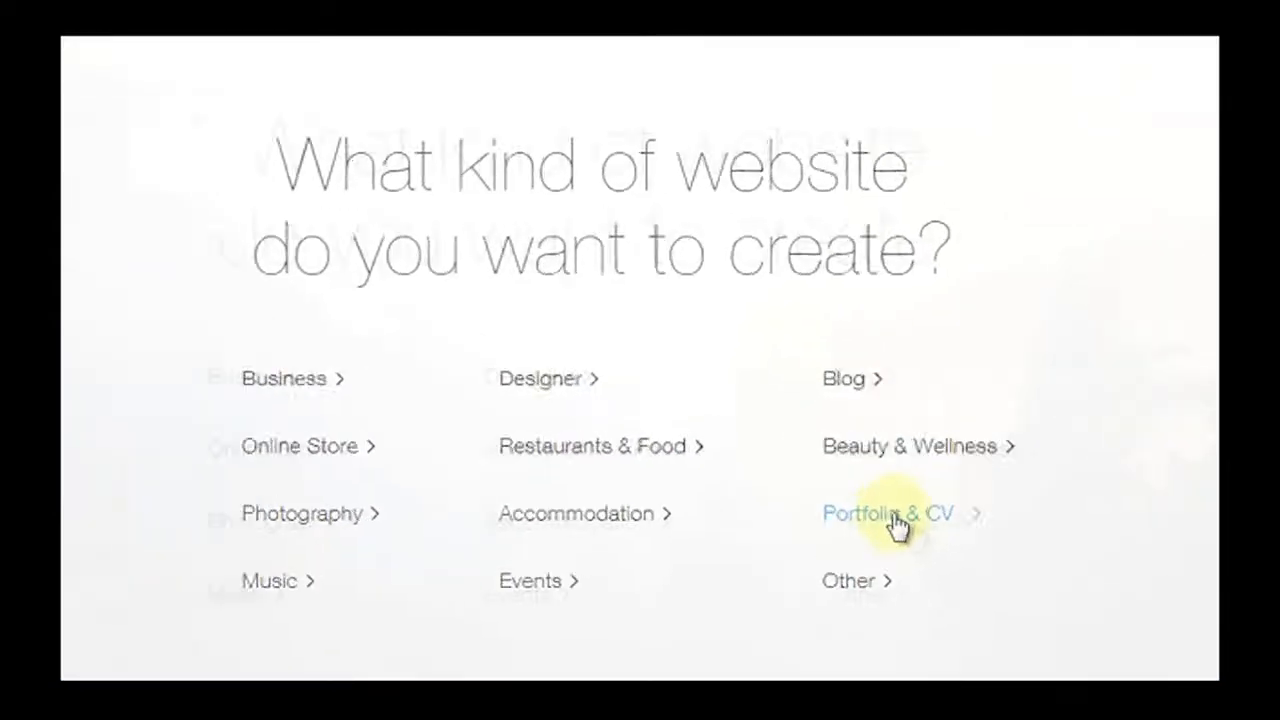
Step: Choose Portfolio & CV as the website type and opt to build from a template with the Wix Editor
left_click(890, 514)
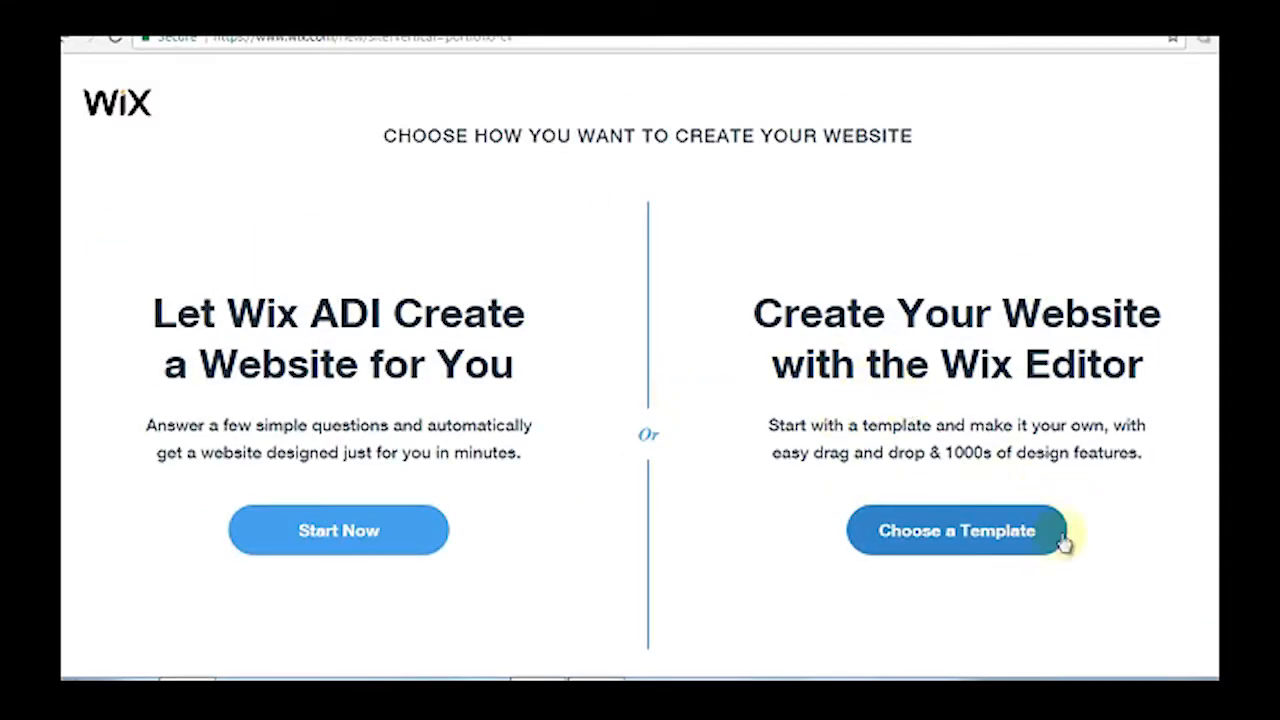
left_click(990, 540)
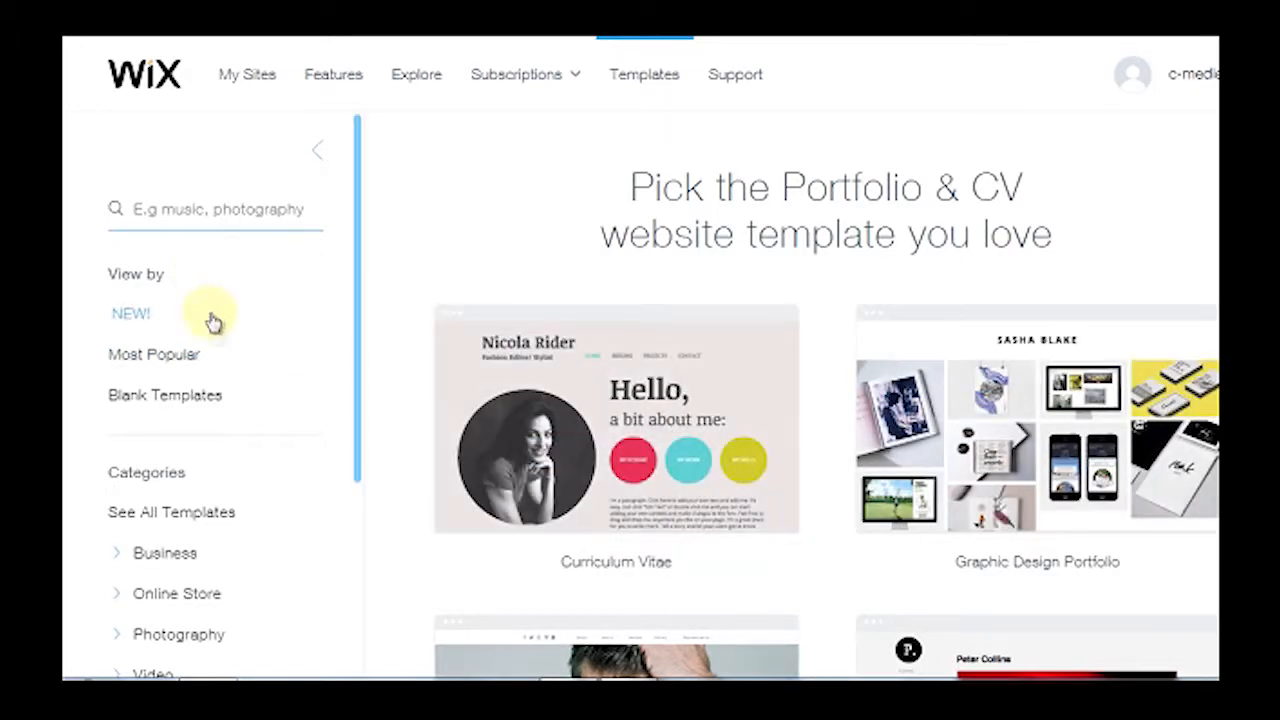
Step: Narrow the template categories under Portfolio & CV to Portfolios
scroll(214, 330, "down", 3)
scroll(232, 378, "down", 1)
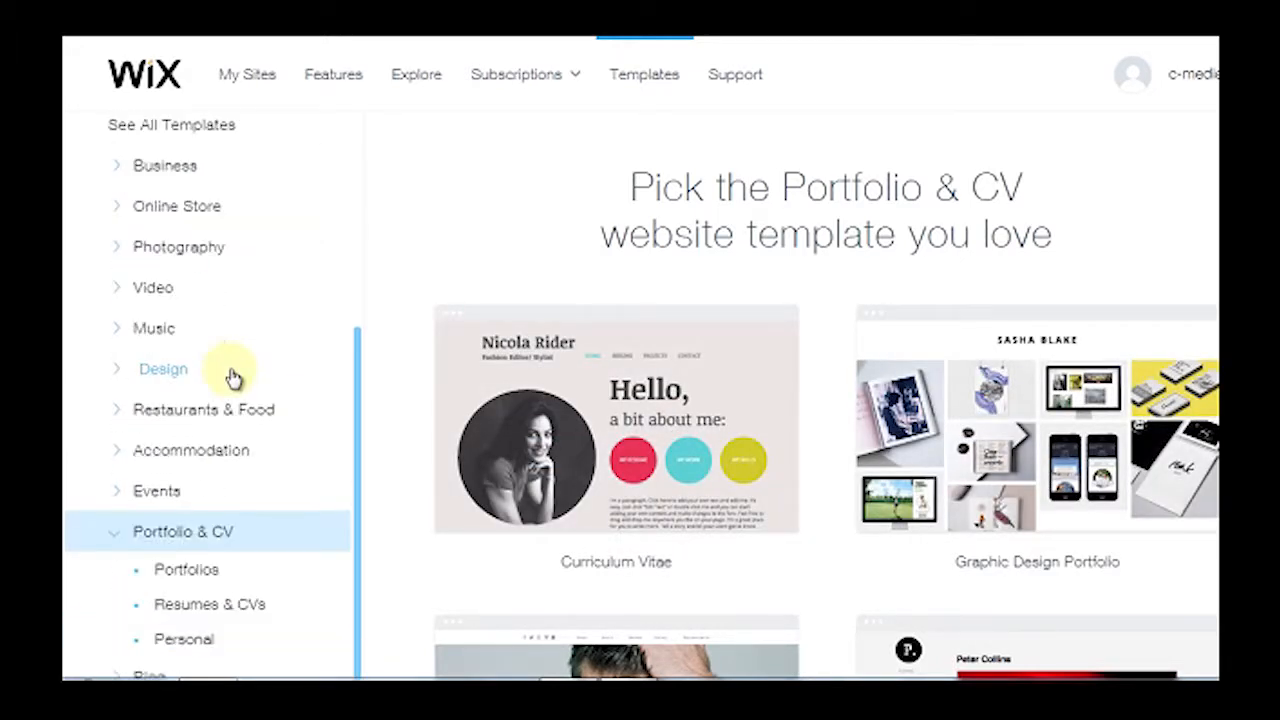
scroll(232, 378, "down", 1)
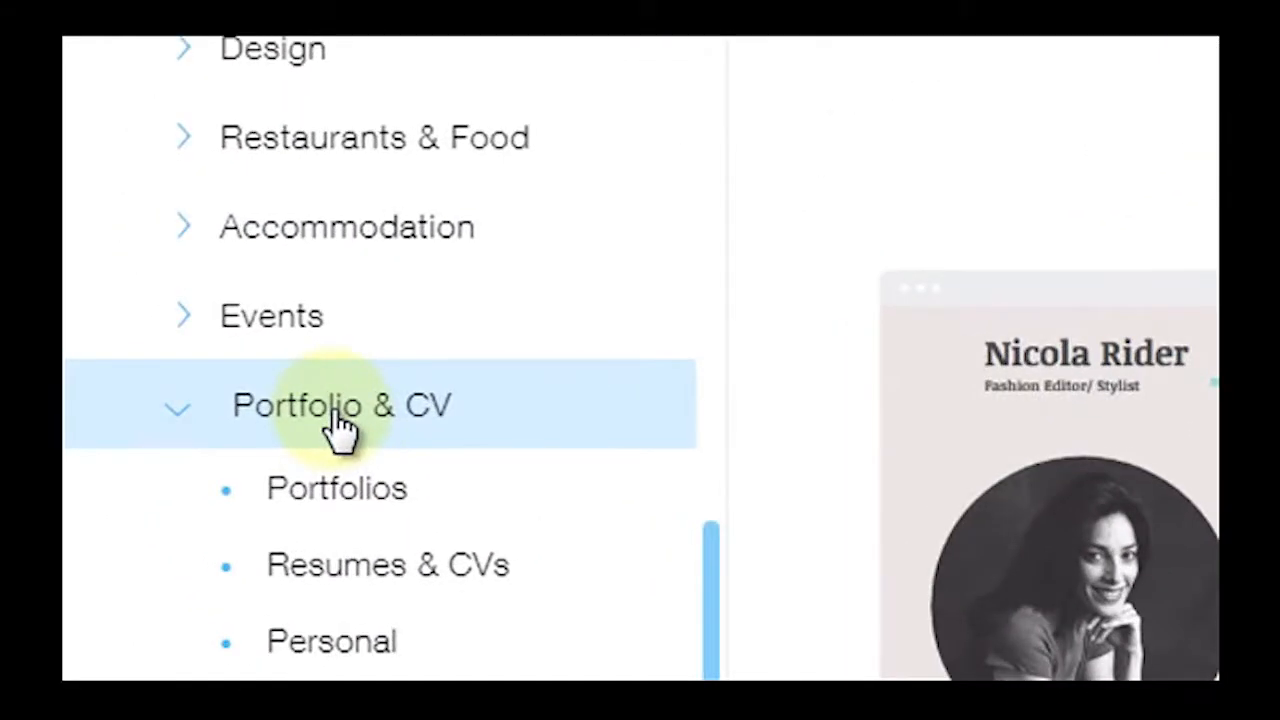
left_click(318, 497)
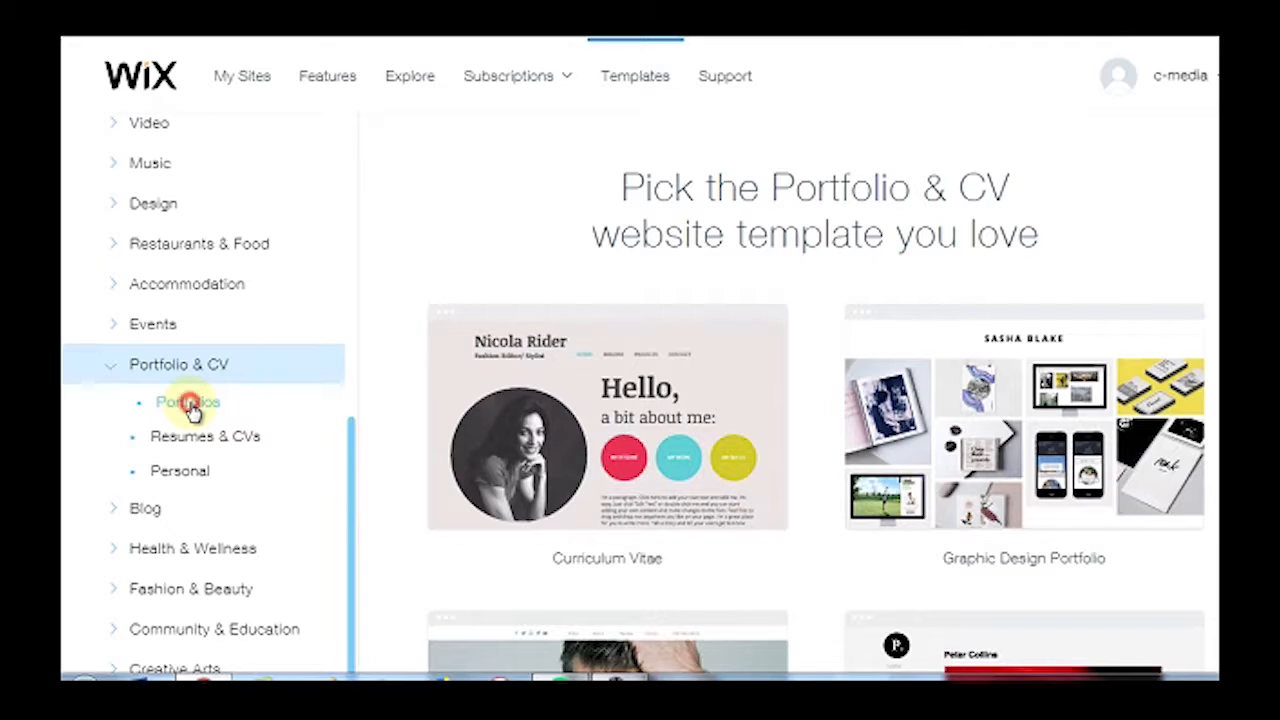
left_click(192, 406)
Step: Browse the portfolio templates, open the Art Director Portfolio template for editing and dismiss the editor introduction
scroll(166, 387, "down", 4)
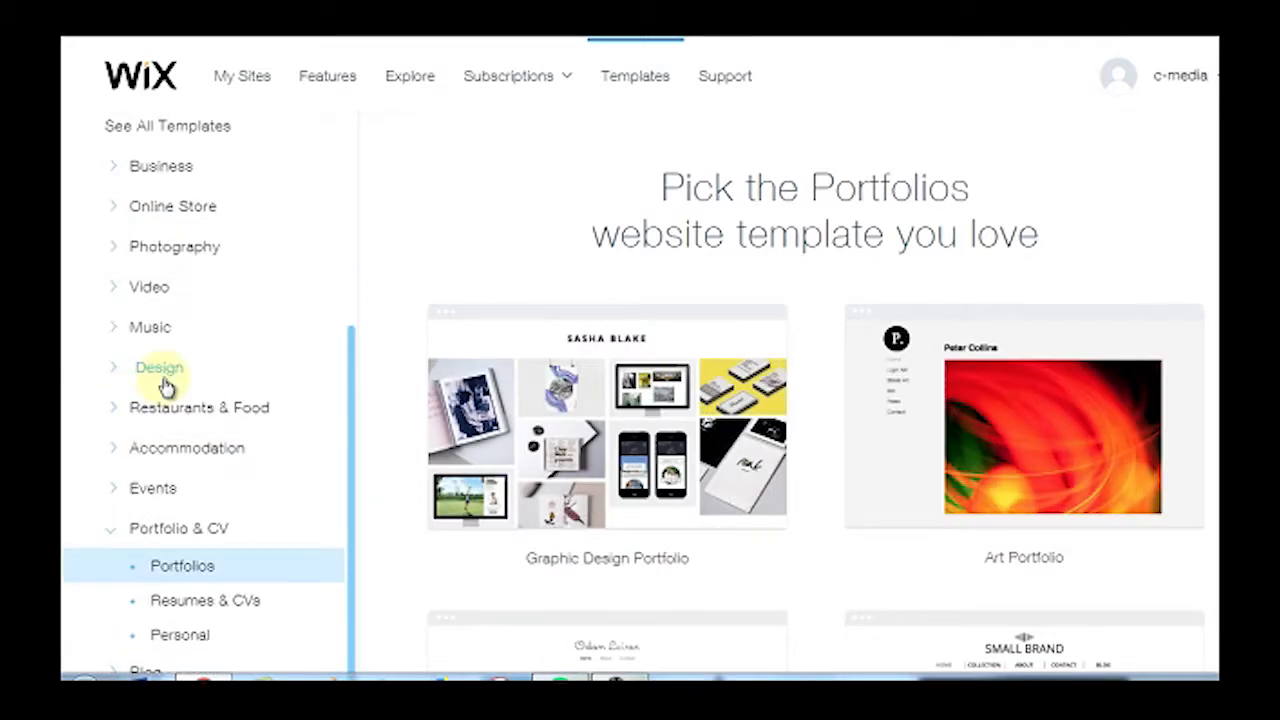
scroll(590, 440, "down", 3)
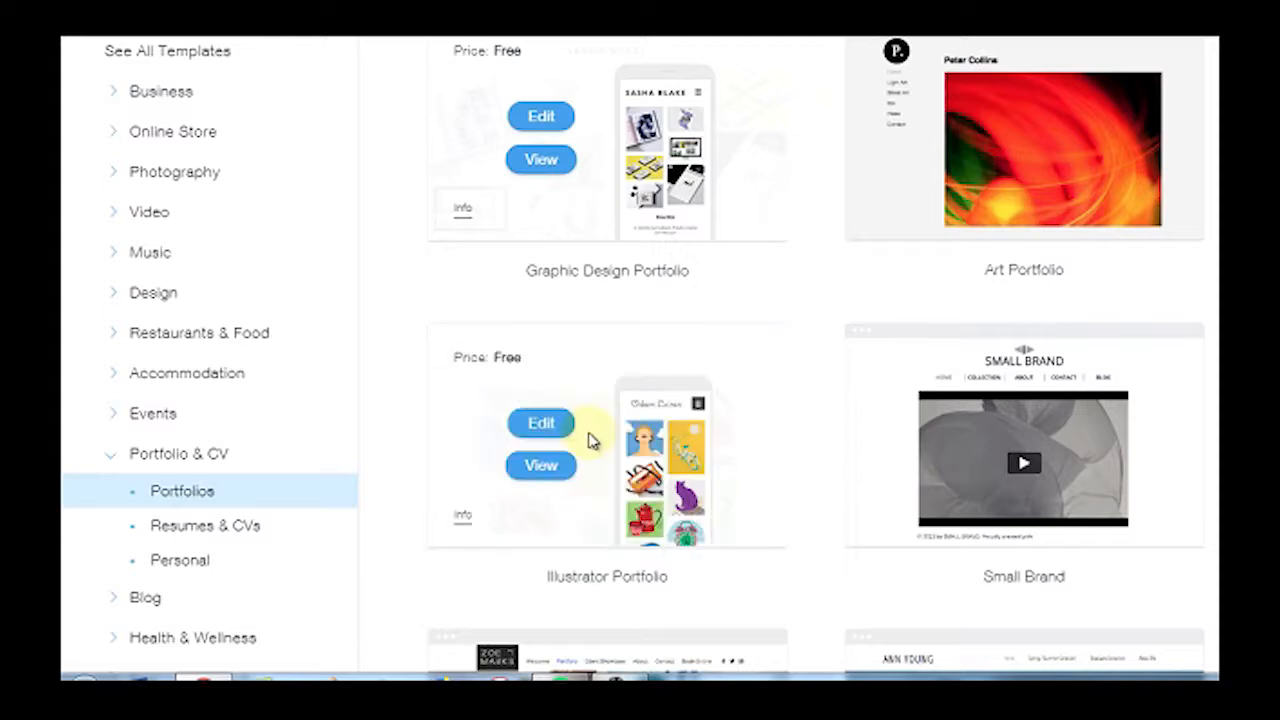
scroll(590, 440, "down", 8)
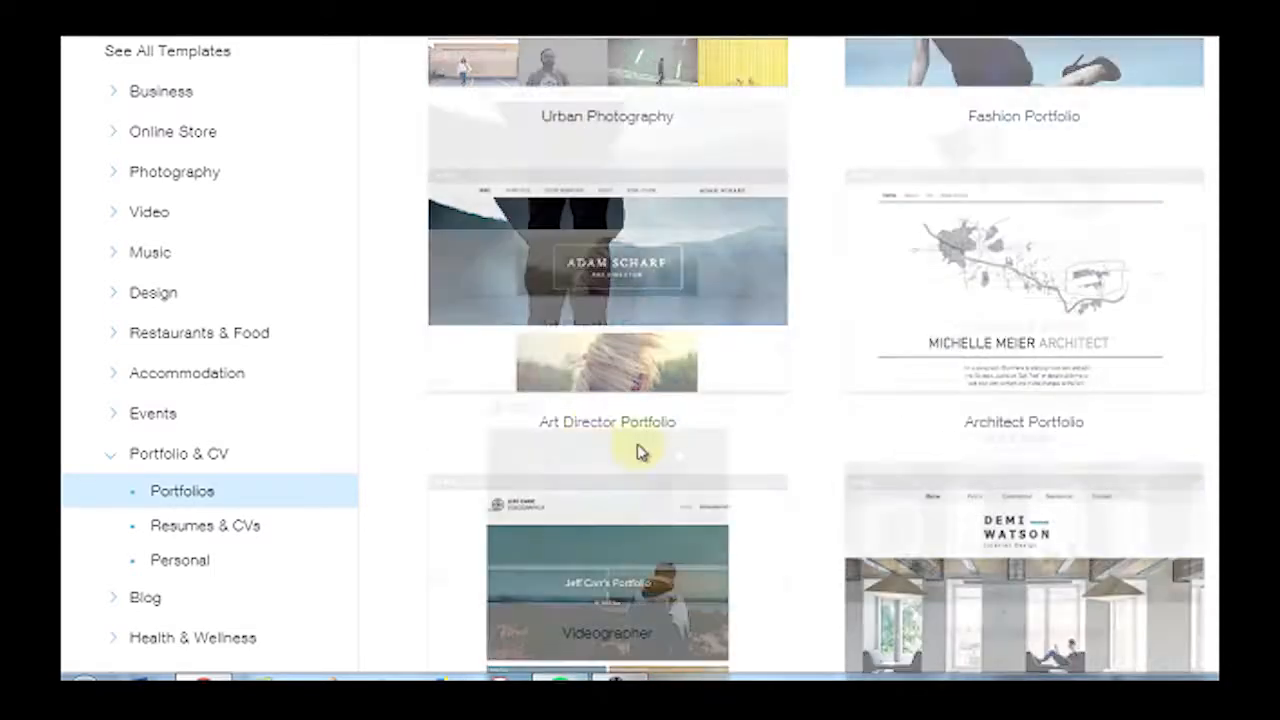
scroll(606, 437, "down", 10)
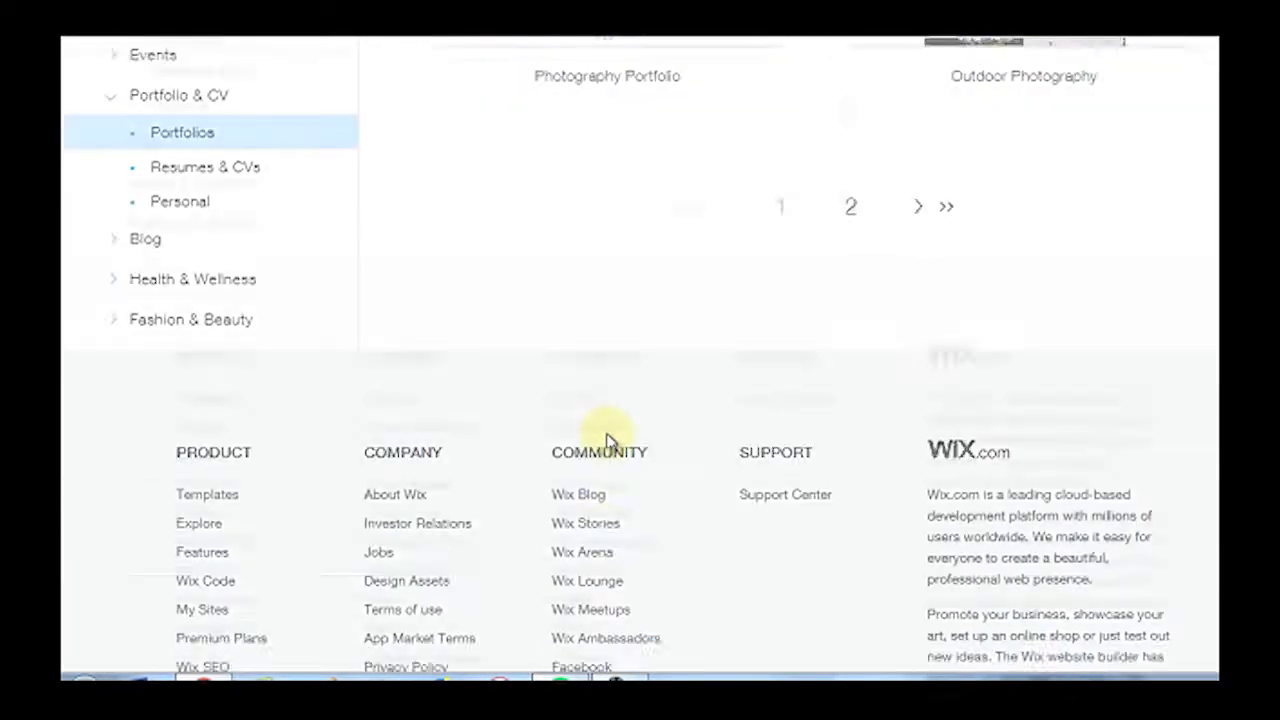
scroll(606, 437, "up", 11)
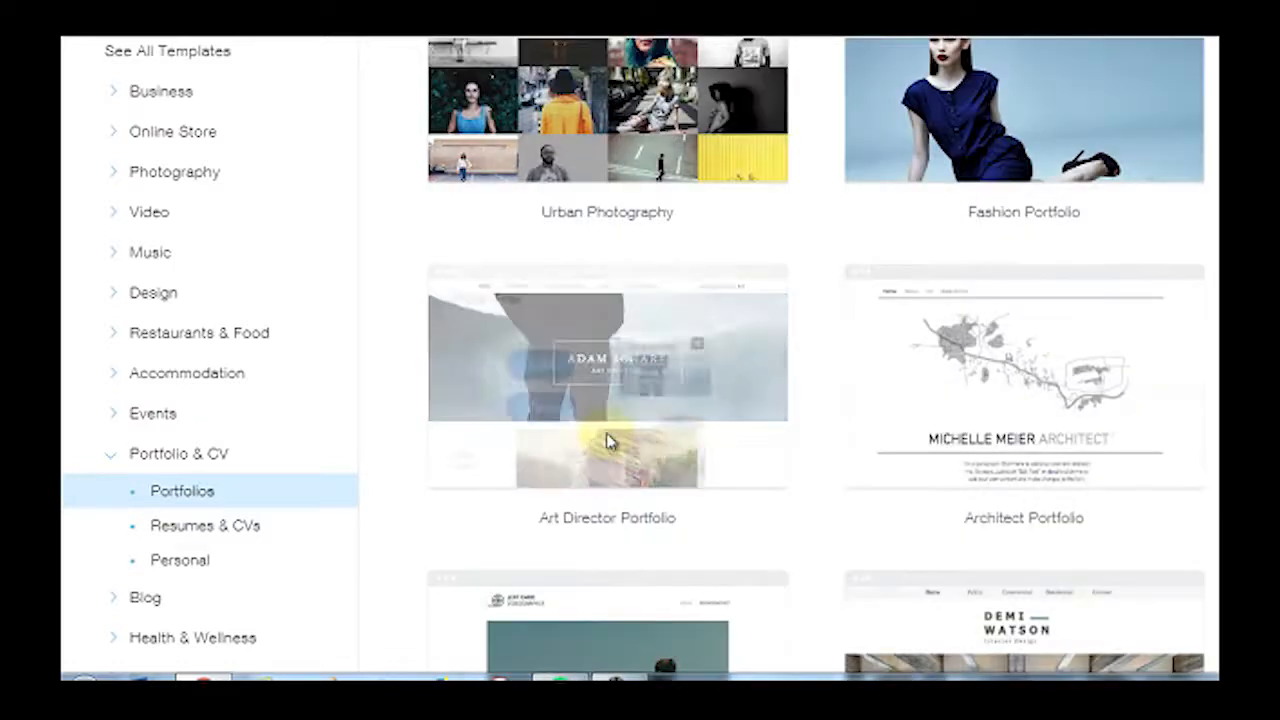
scroll(606, 437, "up", 3)
scroll(606, 437, "down", 2)
mouse_move(671, 470)
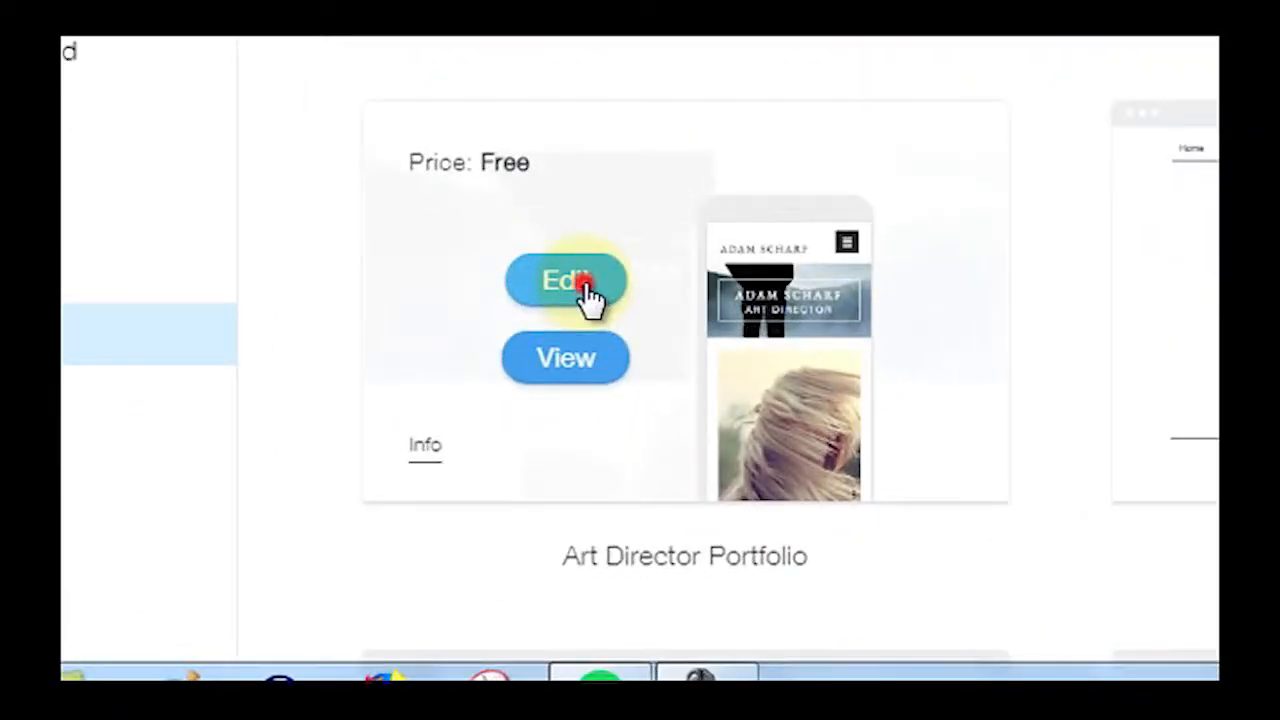
left_click(585, 284)
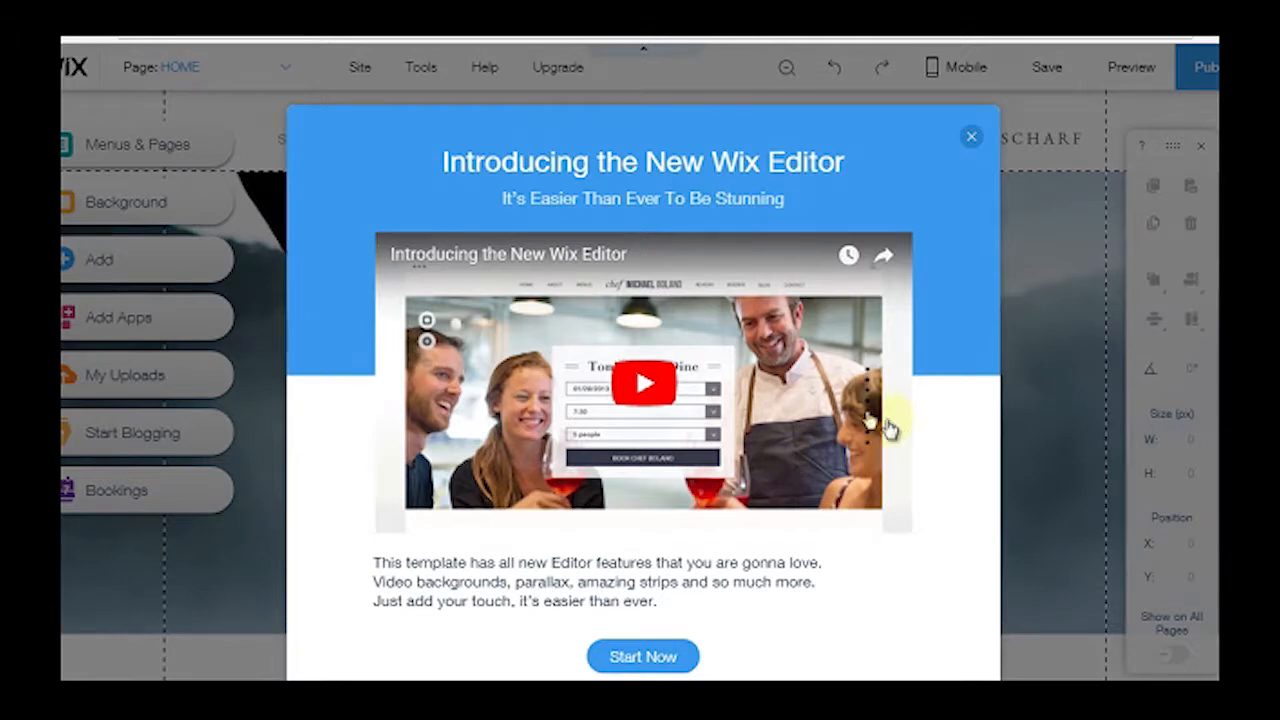
left_click(971, 139)
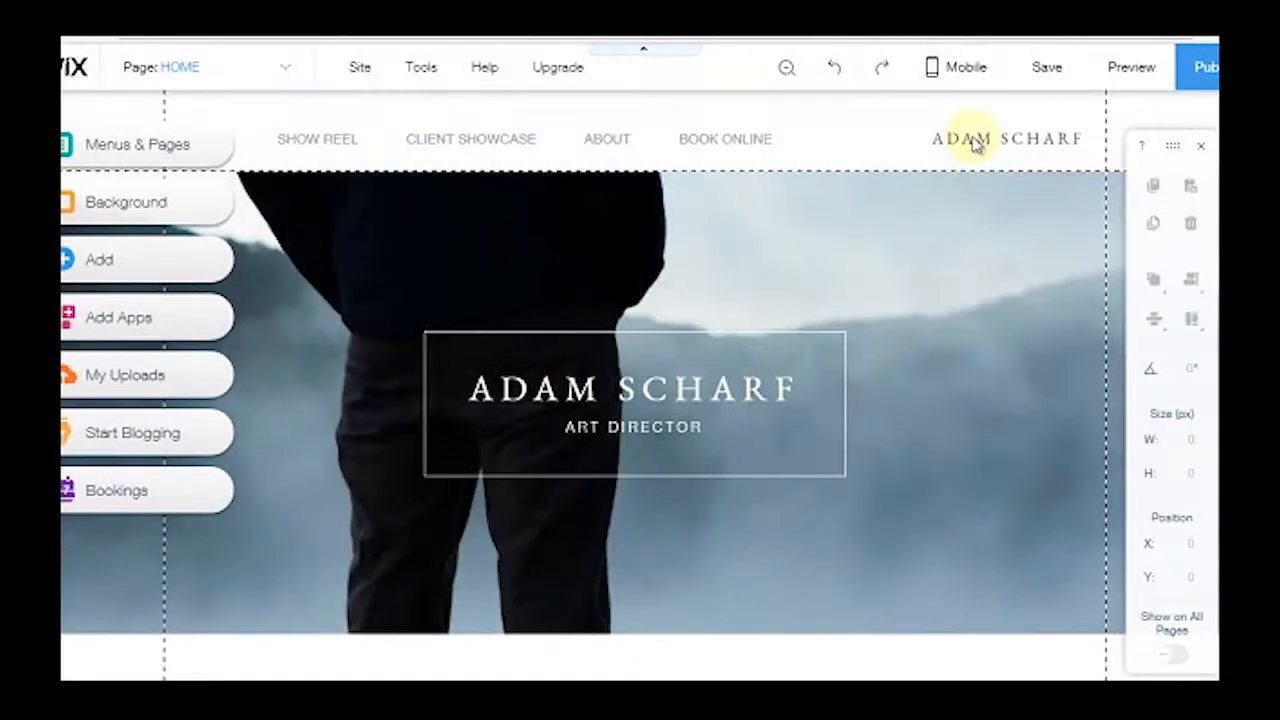
Step: Replace the large name heading in the home page's hero box with the site owner's name
left_click(790, 394)
left_click(790, 394)
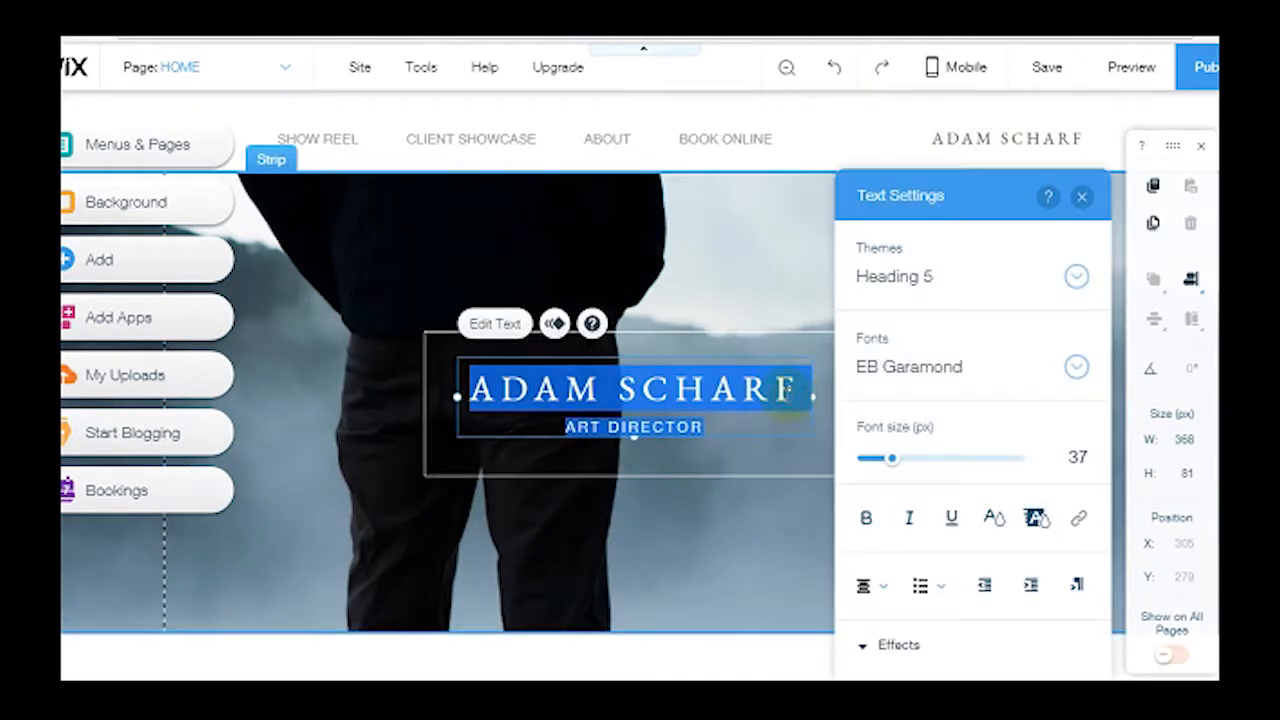
left_click(790, 394)
left_click_drag(800, 391, 472, 388)
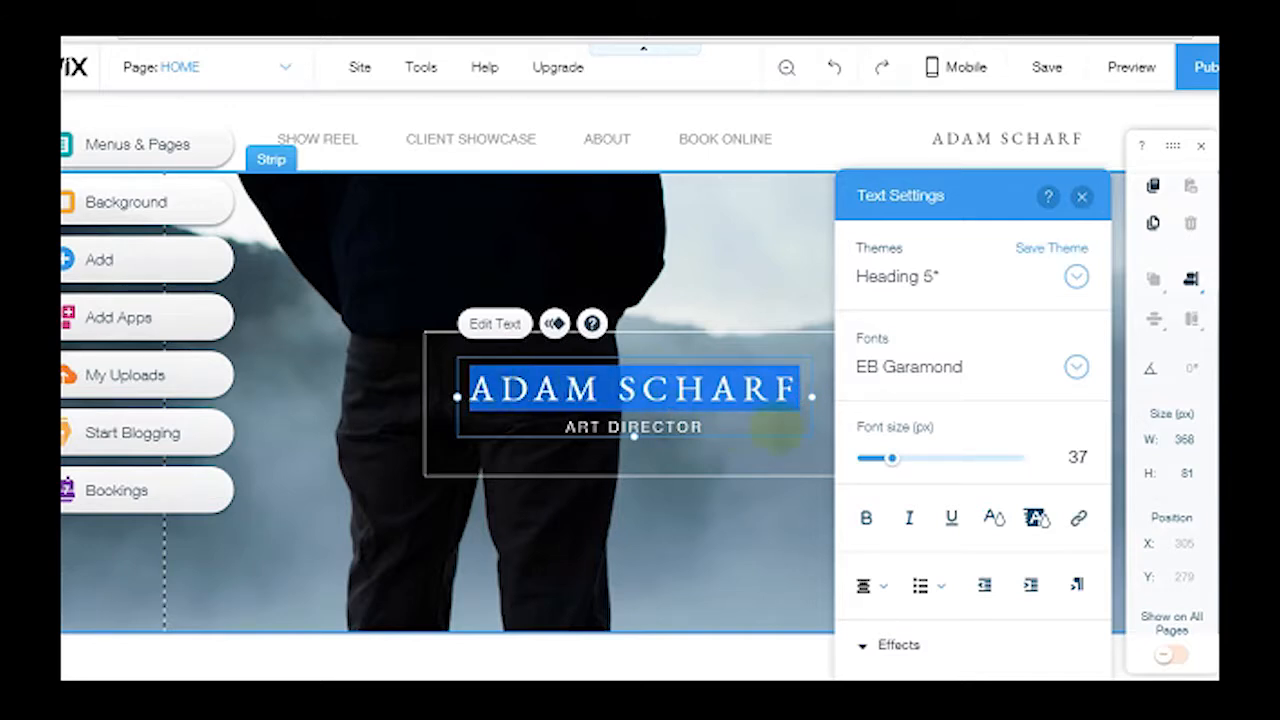
type("Mr.")
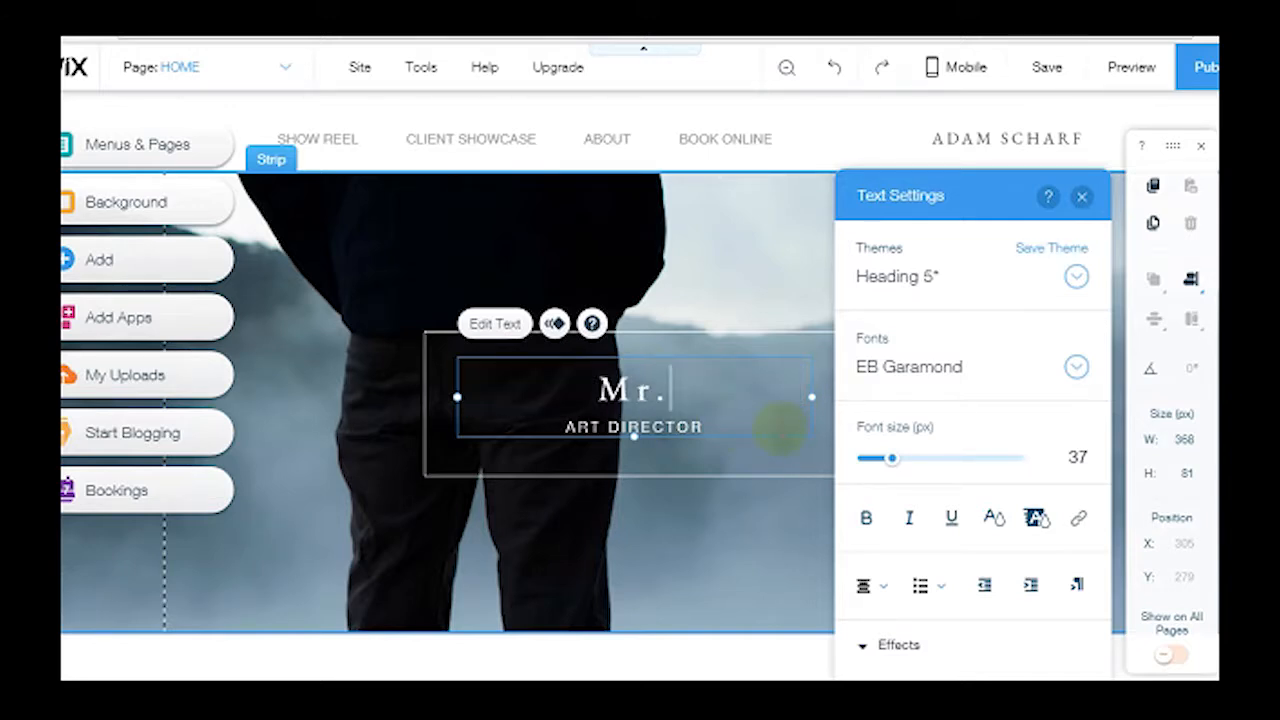
type(" Mac")
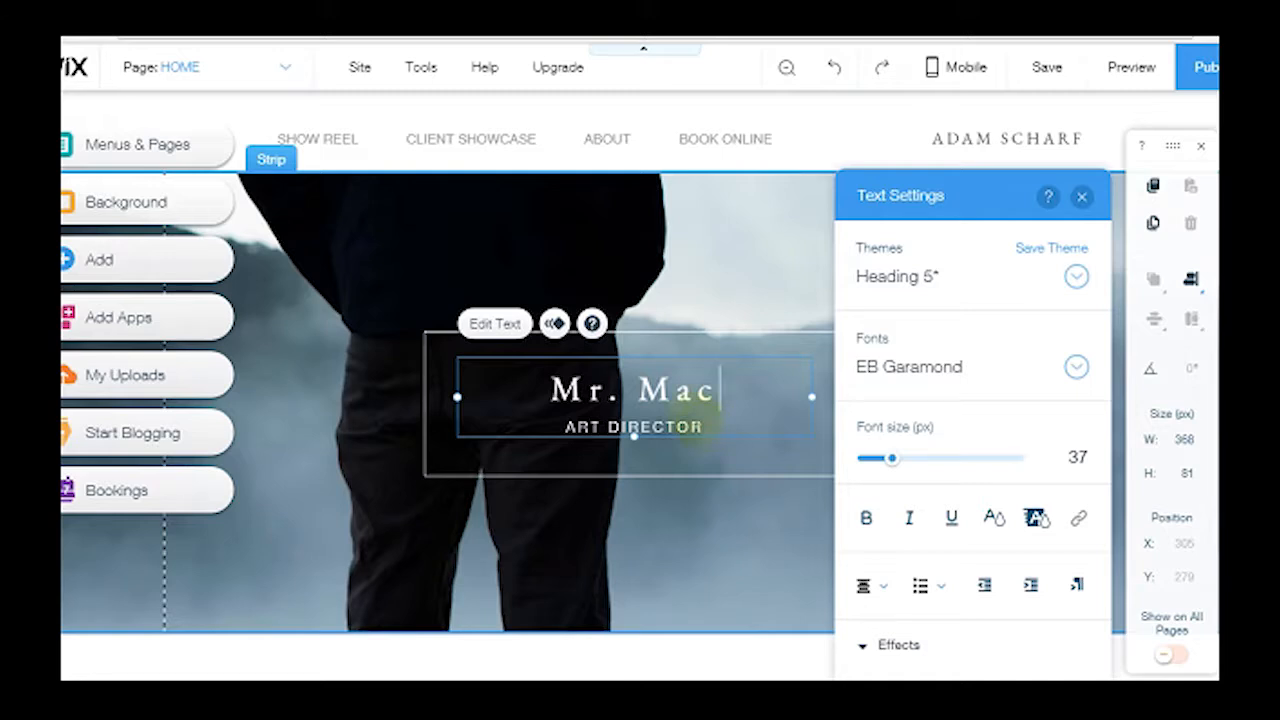
Step: Replace the ART DIRECTOR subtitle beneath the name in the hero box with "MDIA 1500"
left_click_drag(704, 427, 564, 428)
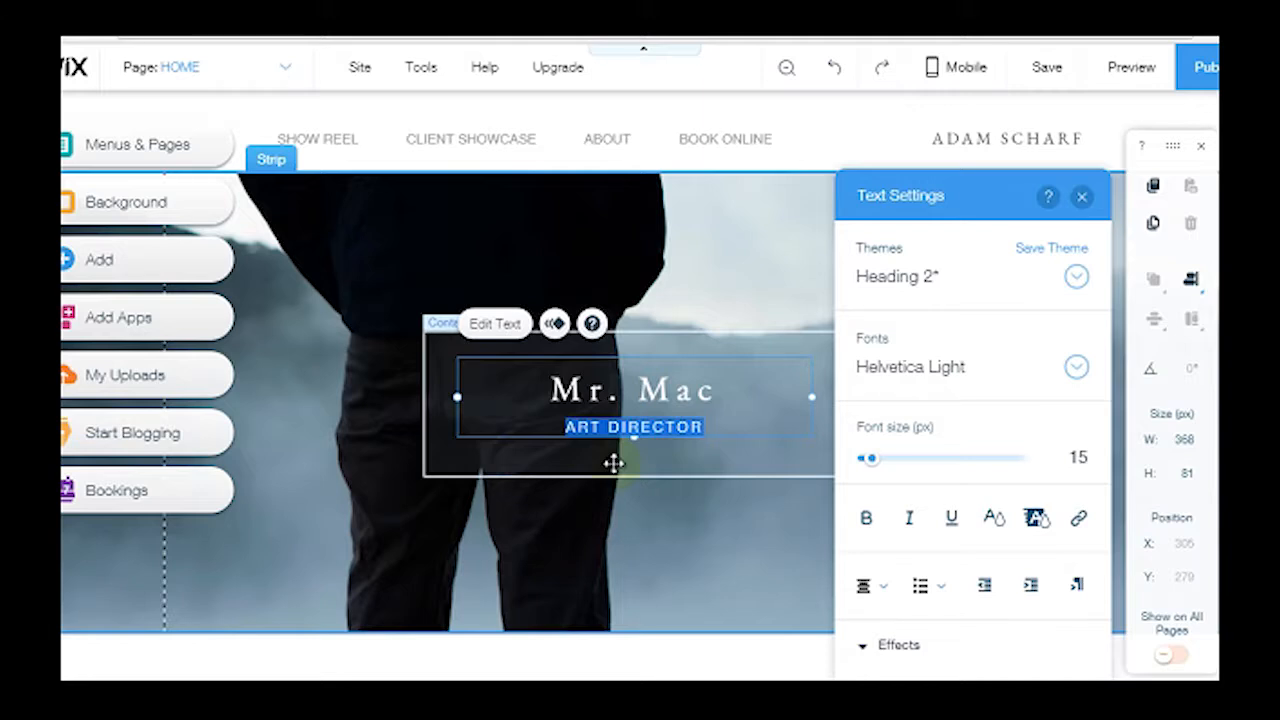
left_click(614, 463)
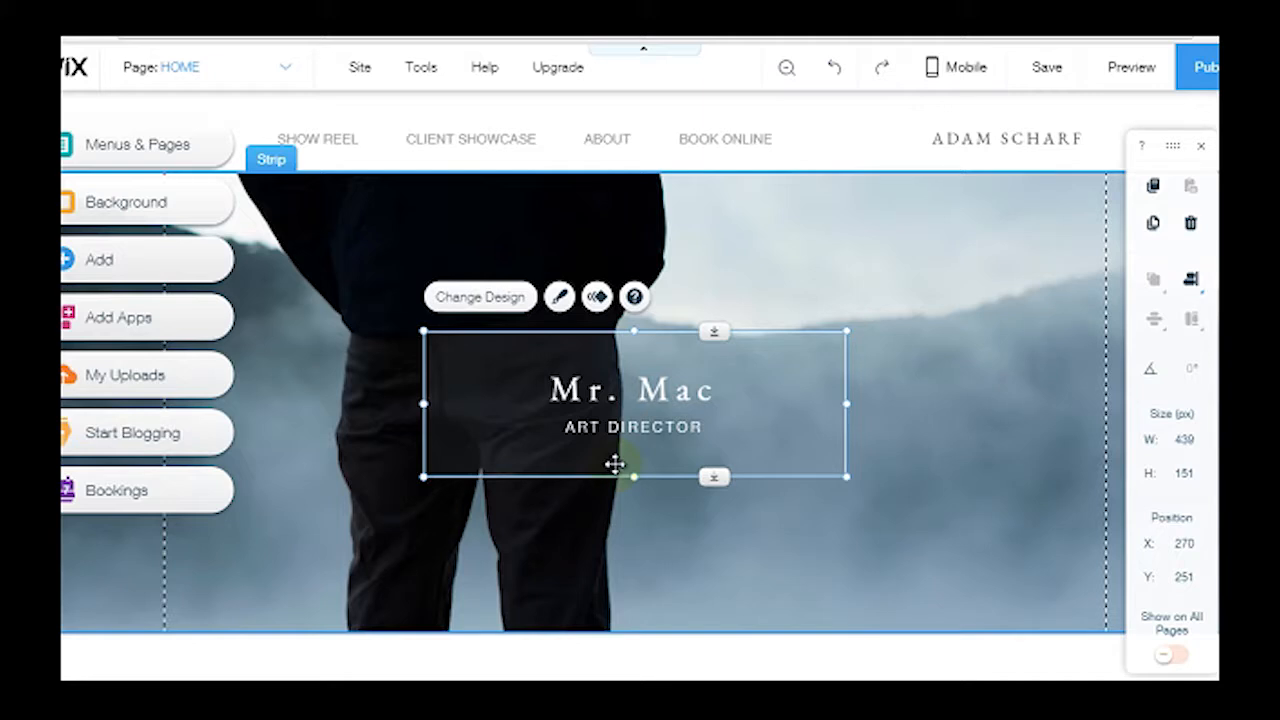
left_click(691, 426)
left_click(698, 427)
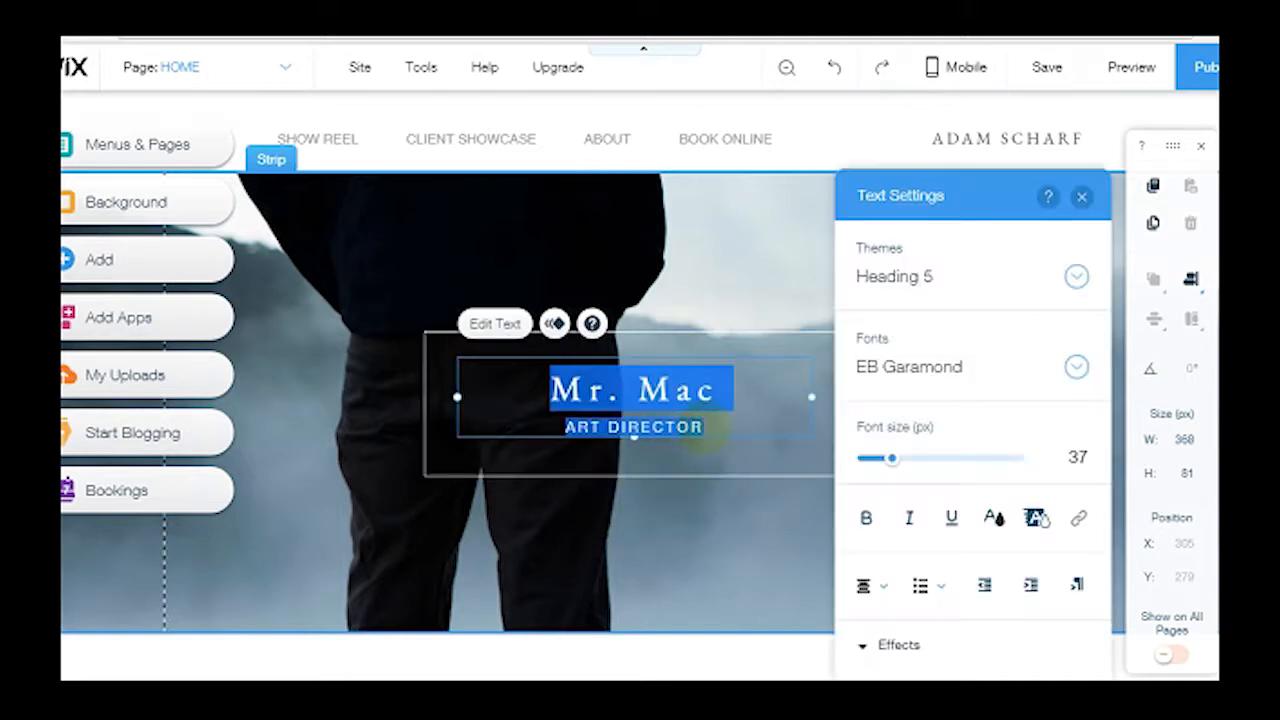
left_click_drag(703, 427, 553, 430)
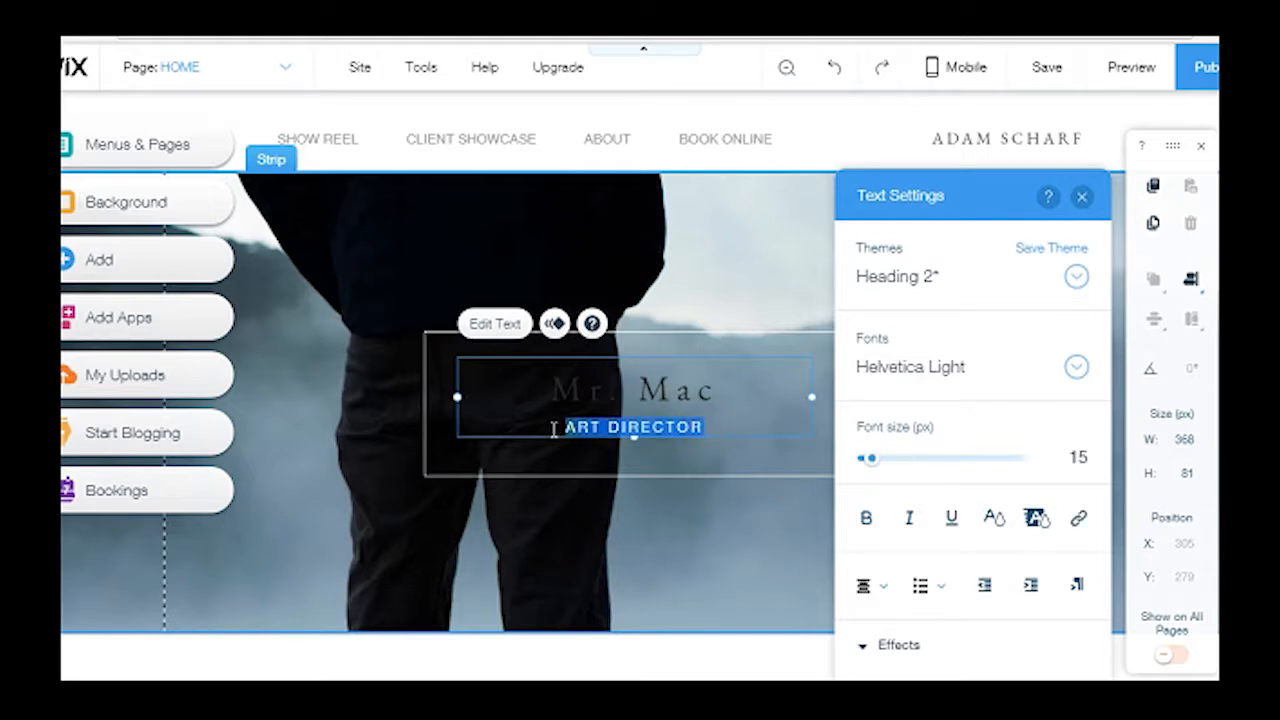
type("M")
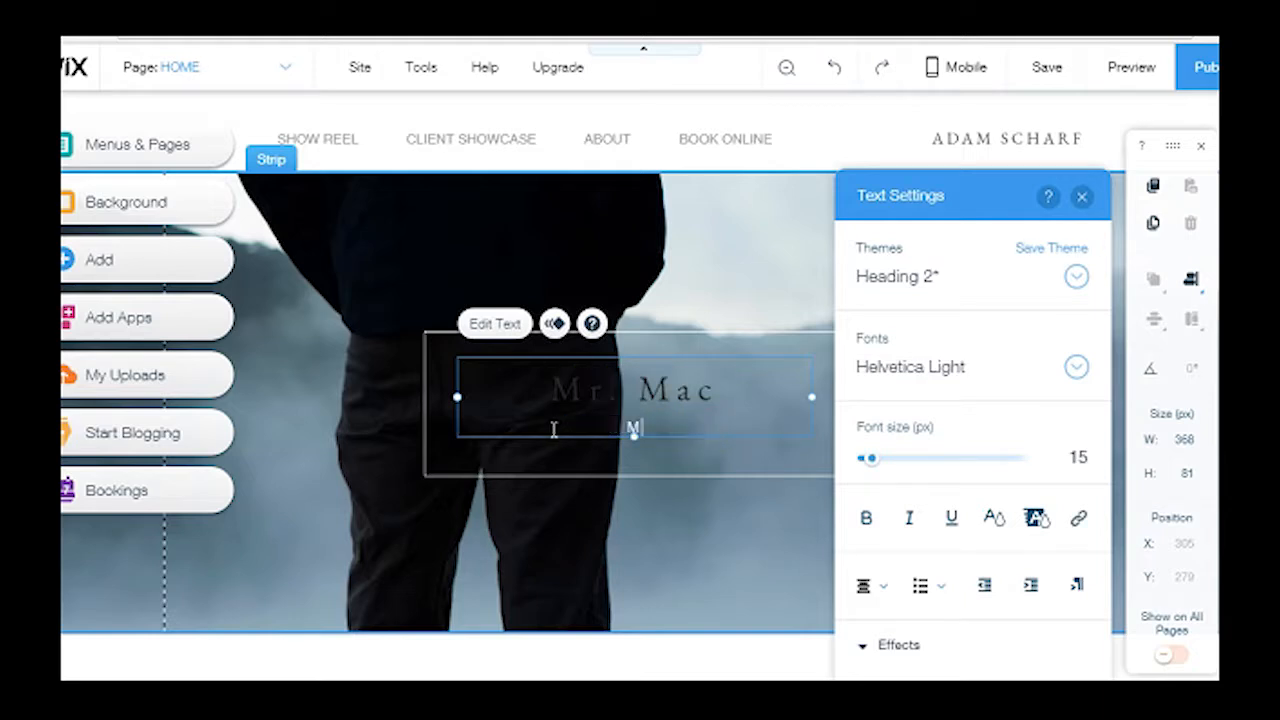
type("DIA 1500")
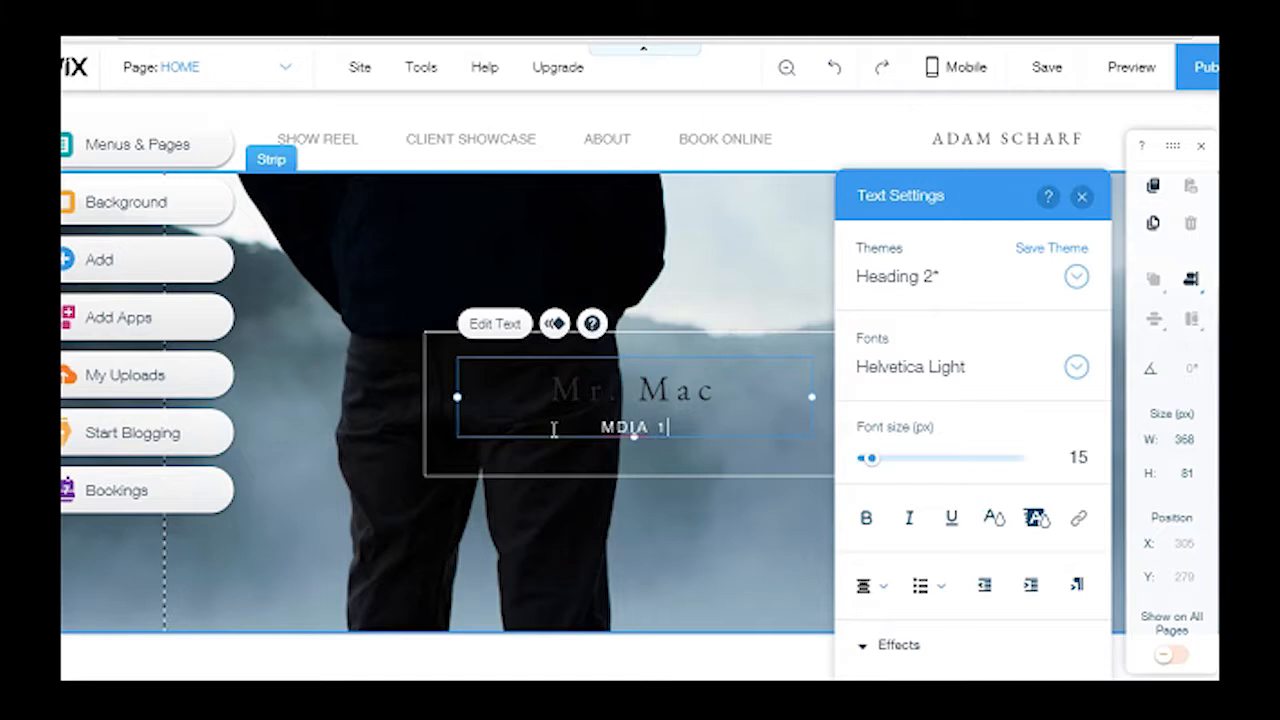
Step: Set the text color of the name heading in the hero box to white from the site colors
left_click(683, 390)
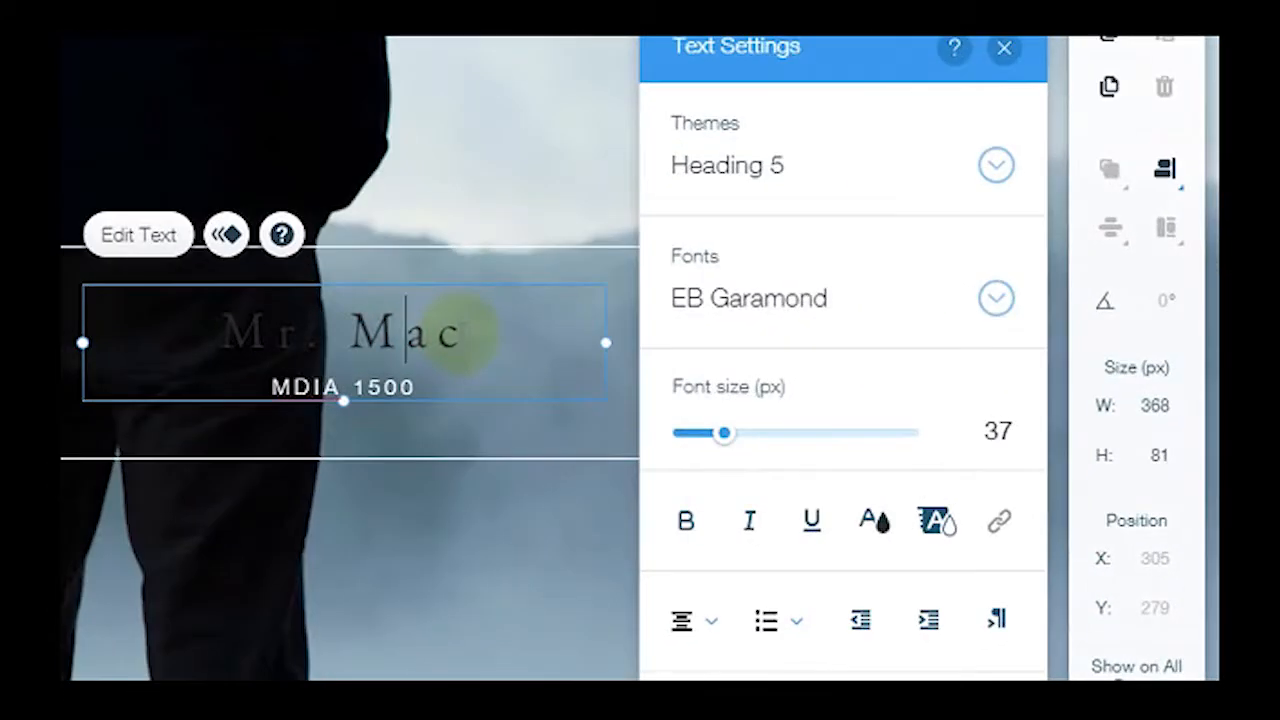
left_click_drag(713, 392, 576, 392)
left_click_drag(459, 333, 183, 331)
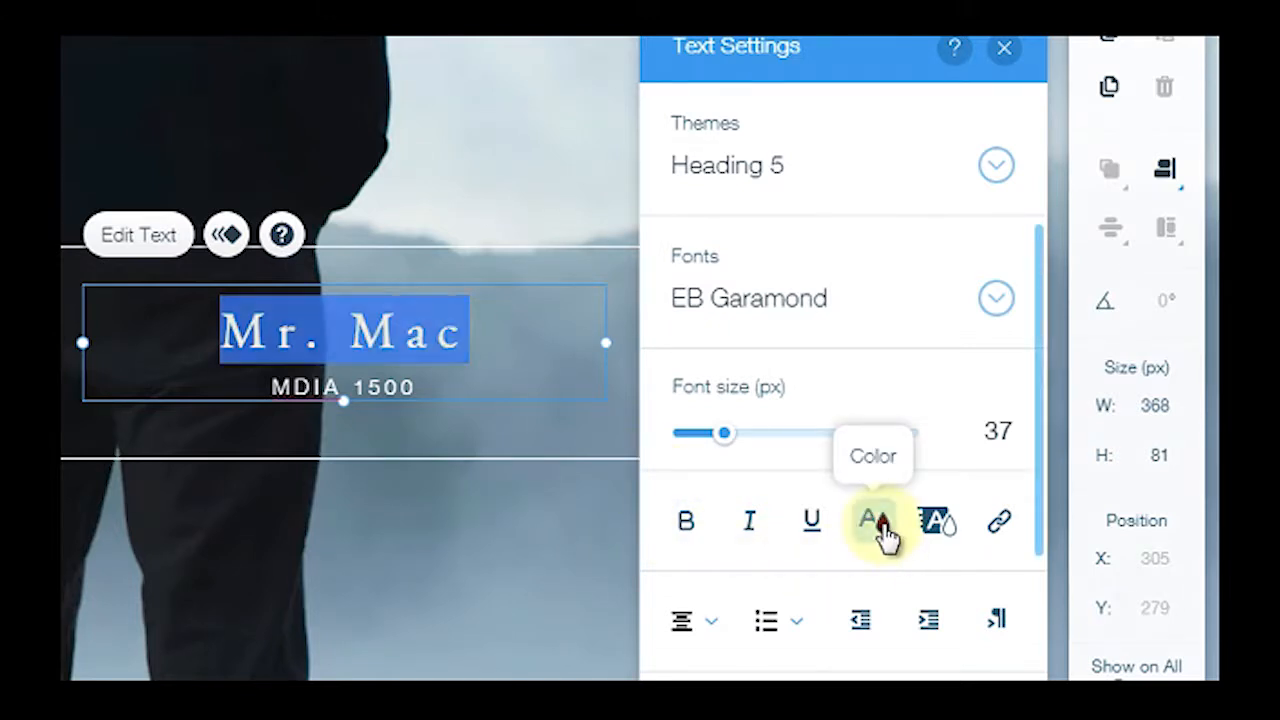
left_click(883, 525)
left_click(643, 258)
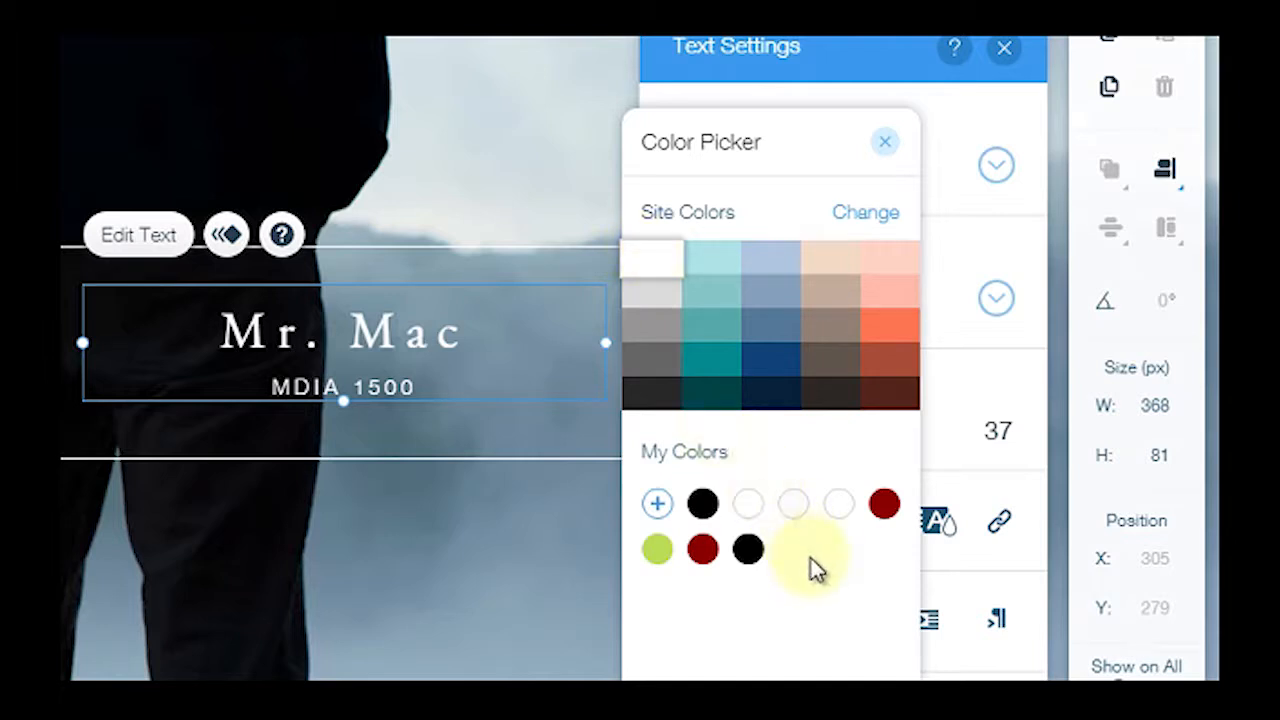
left_click(457, 410)
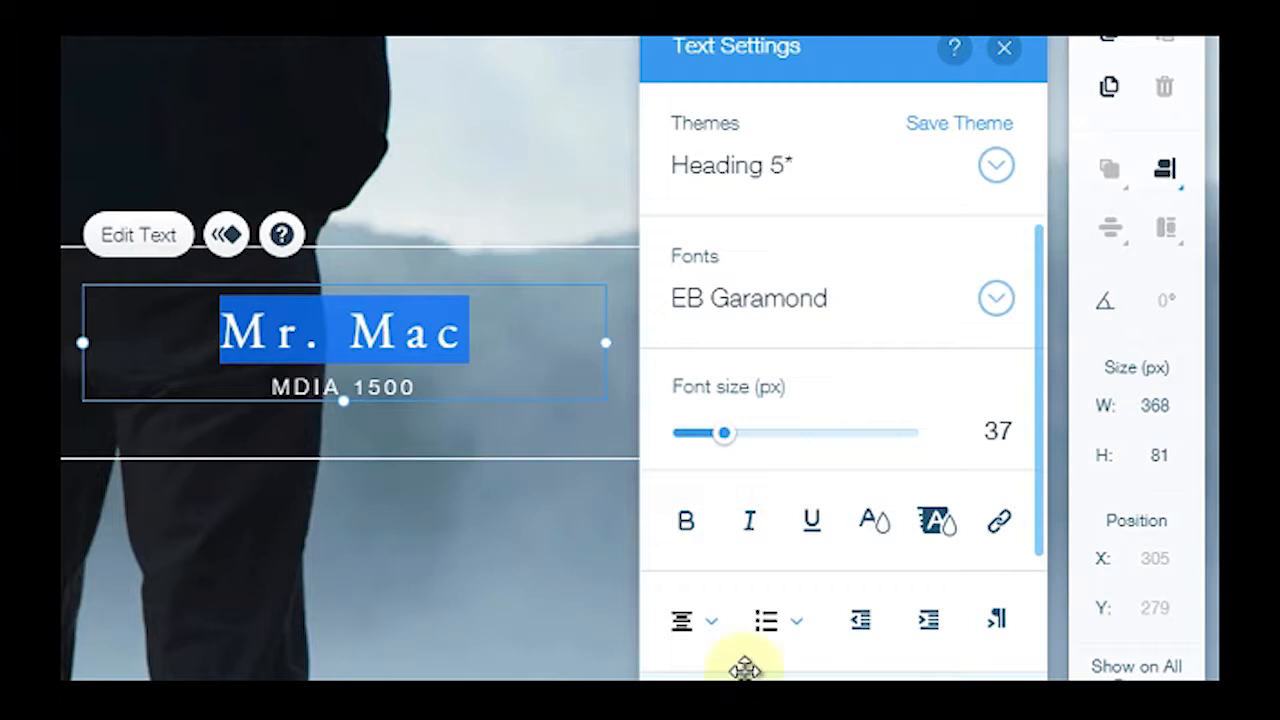
Step: Apply text effect C to the name heading and finish editing the text
scroll(745, 668, "down", 3)
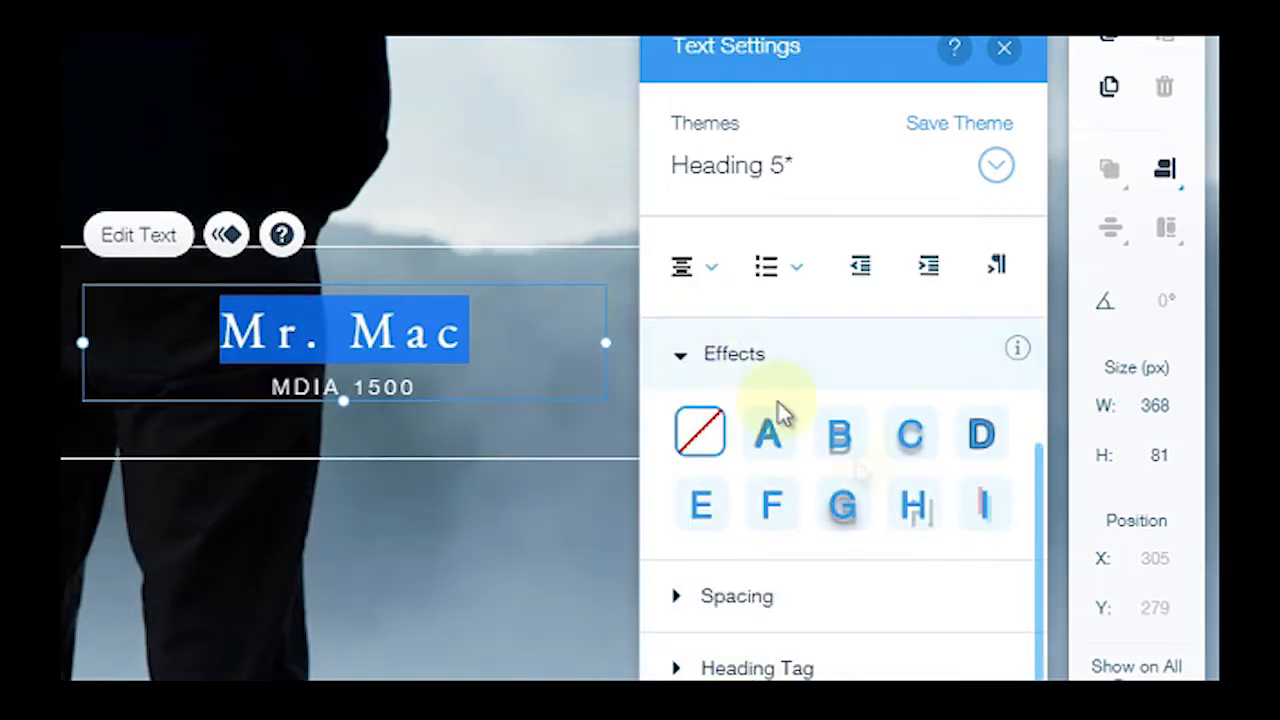
left_click(908, 440)
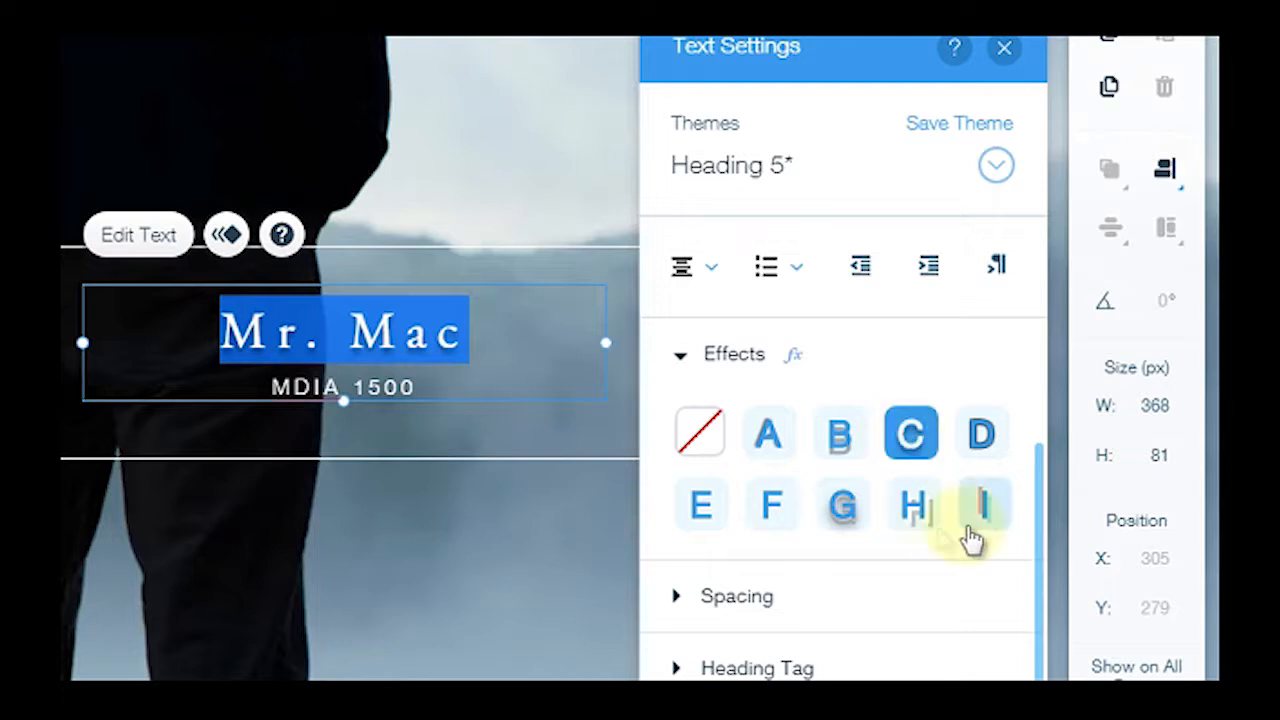
left_click(514, 434)
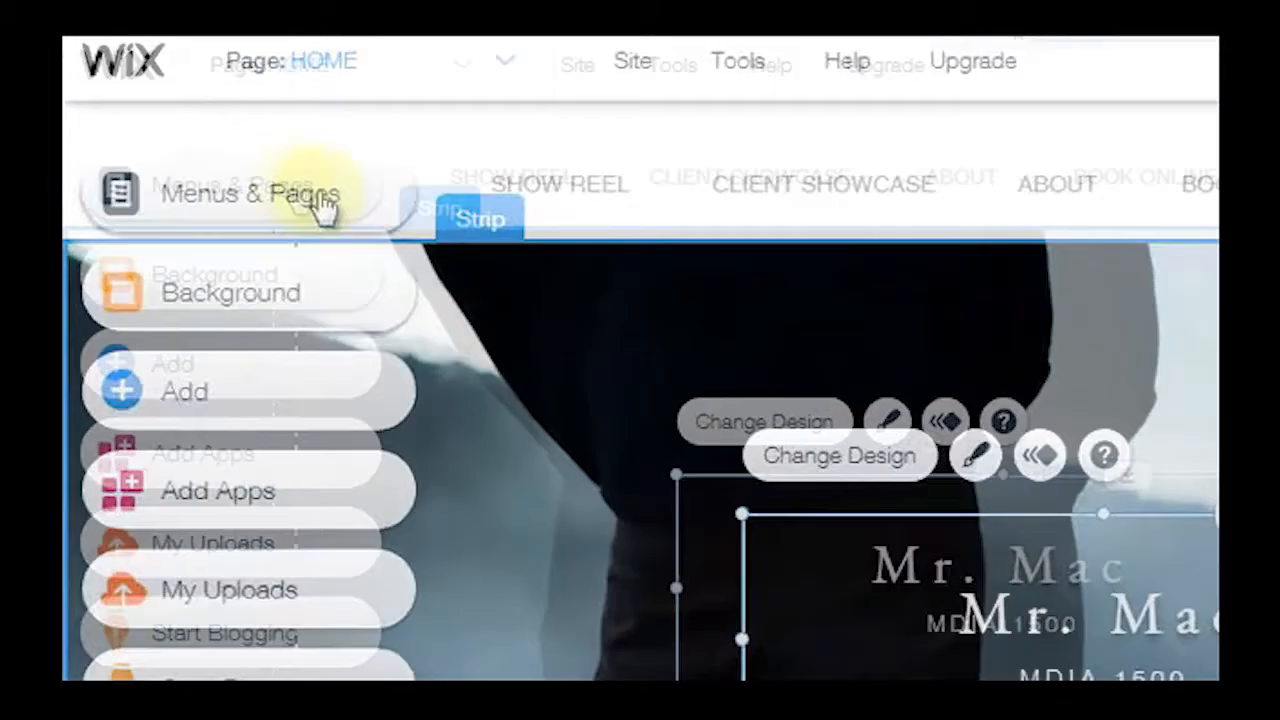
Step: Show the site's page list and open the page options for PROJECT 1
left_click(215, 161)
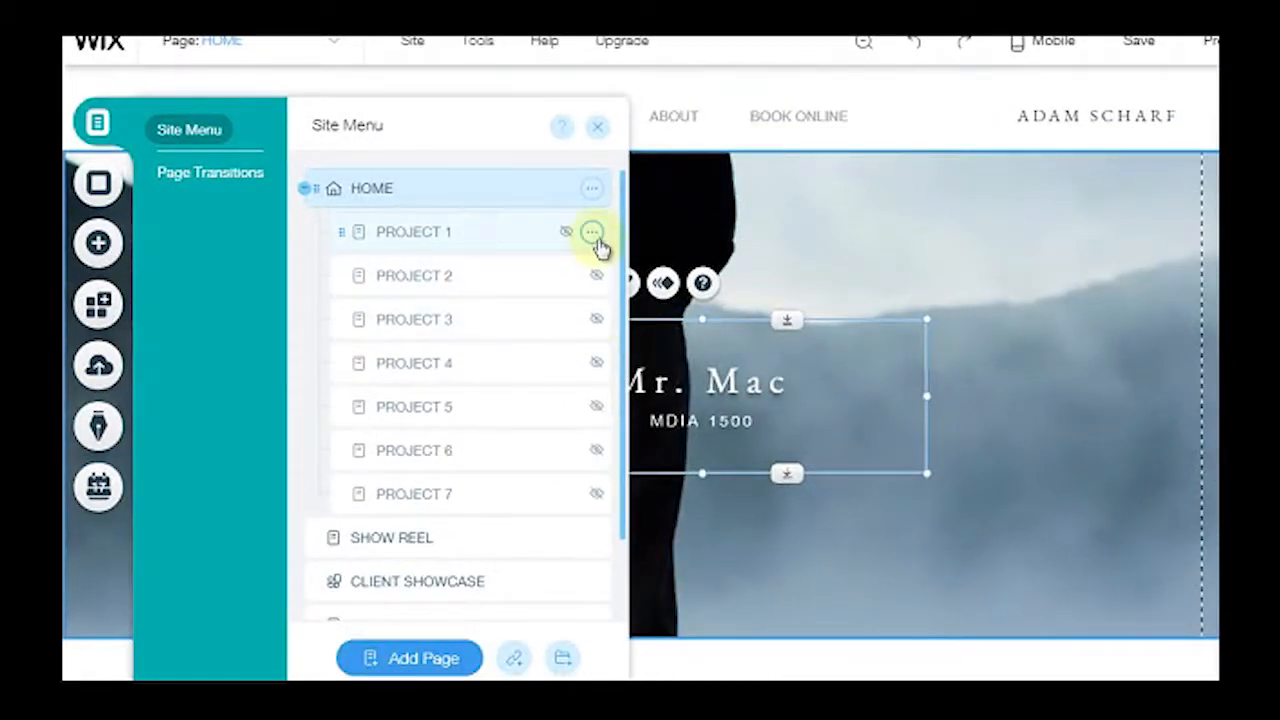
left_click(592, 233)
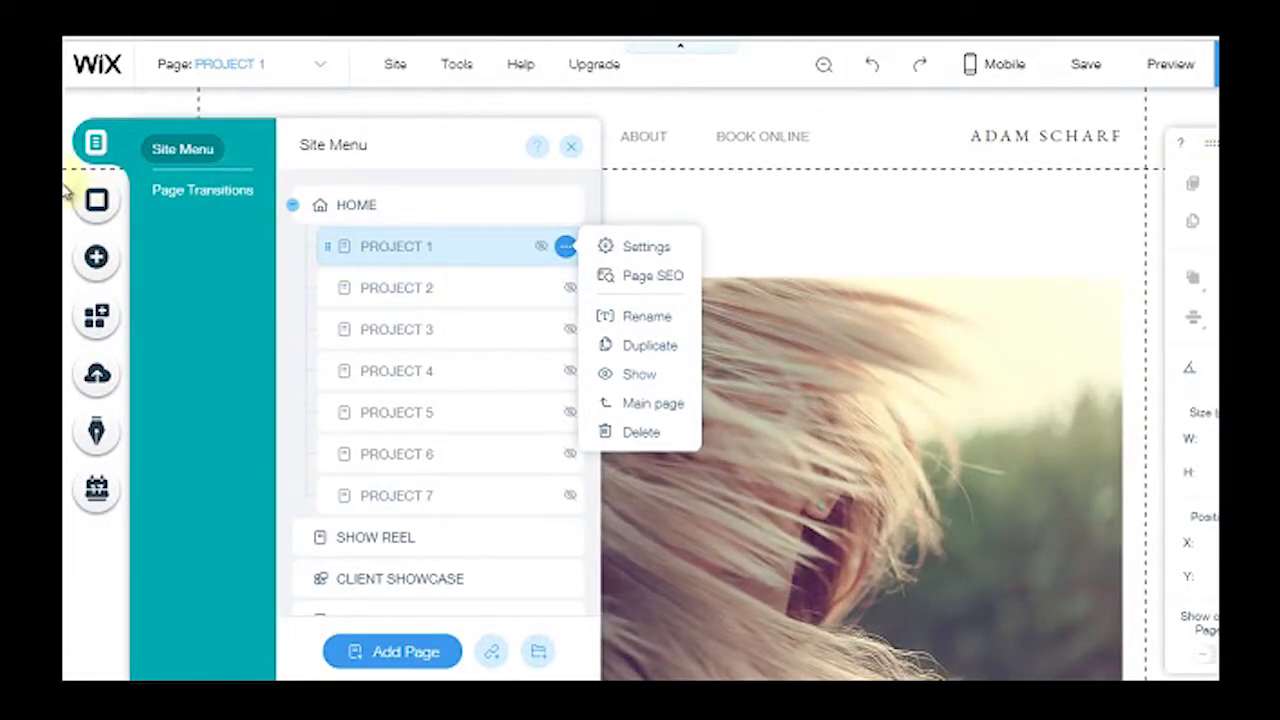
Step: Look at the page background choices and the interactive elements available to add to the page
left_click(97, 202)
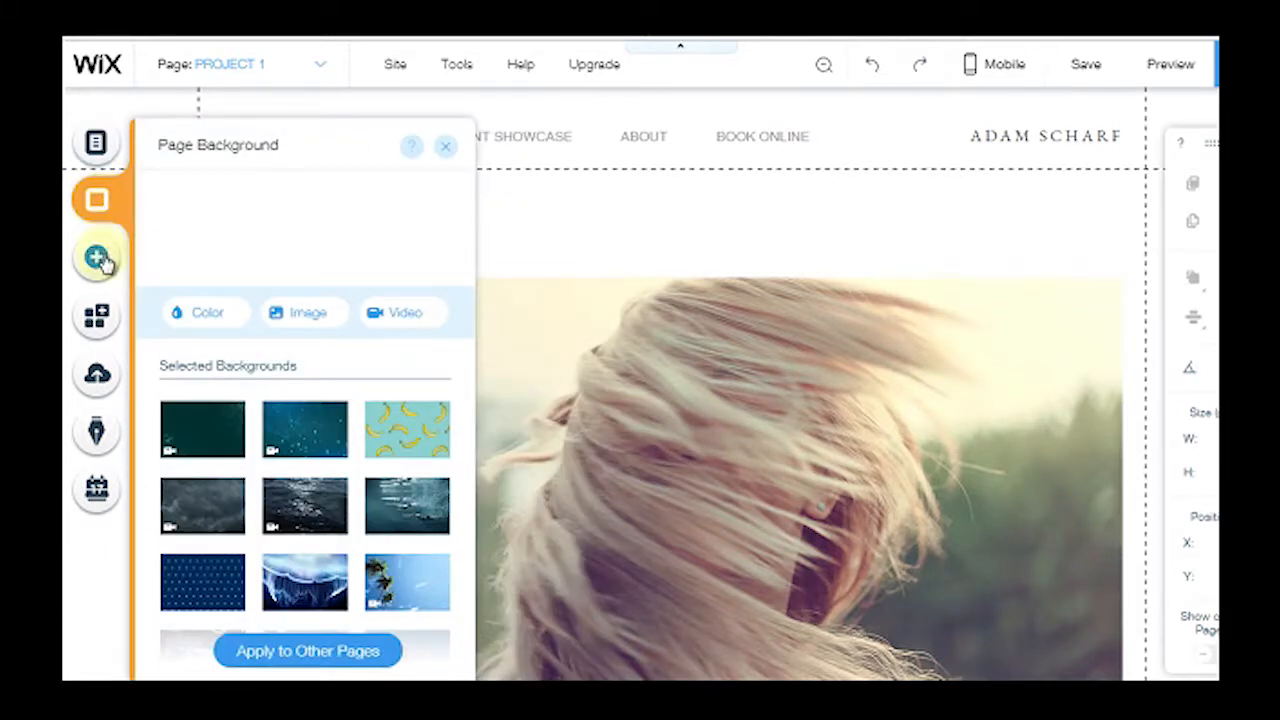
left_click(100, 259)
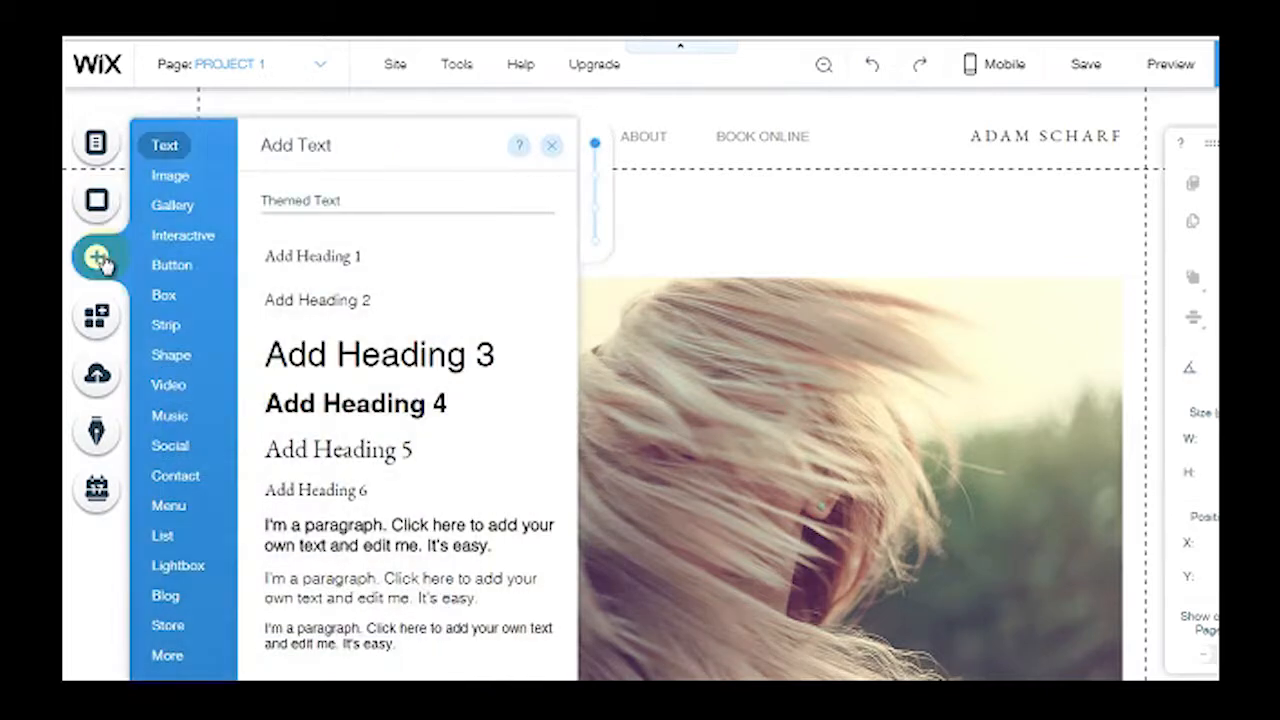
left_click(190, 234)
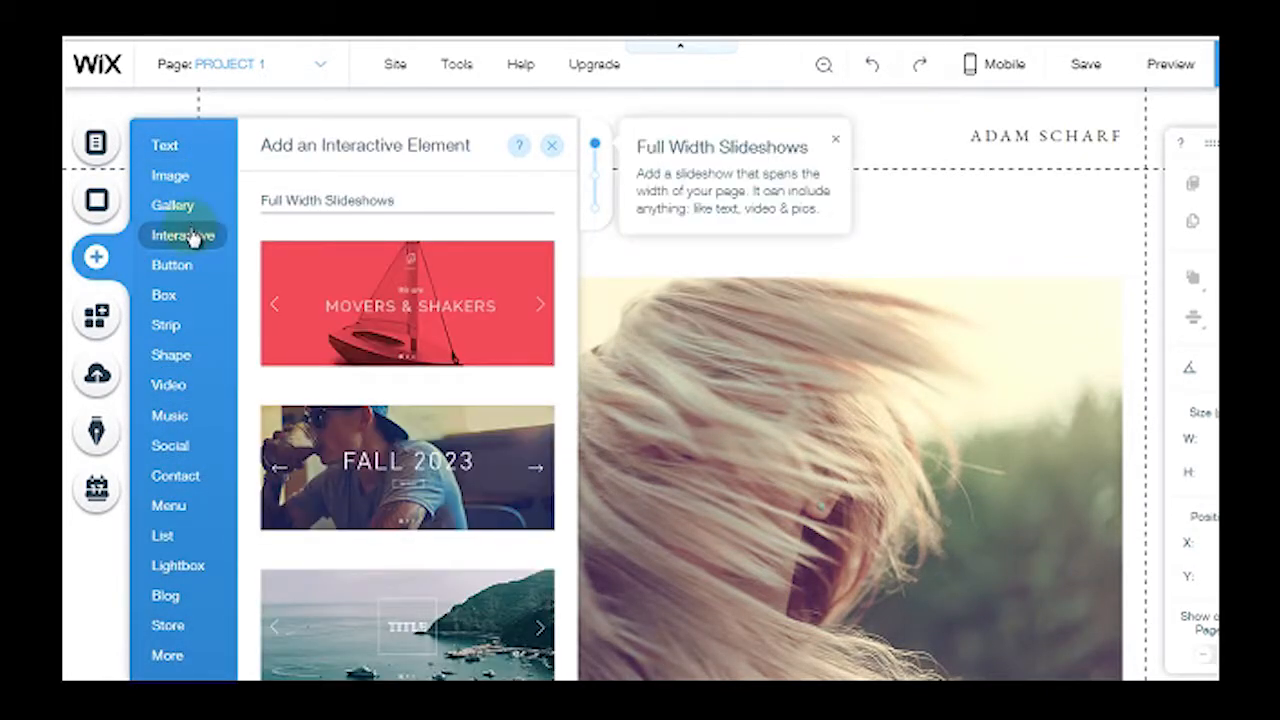
Step: Look through the button, strip, video and music elements available to add to the page
left_click(190, 270)
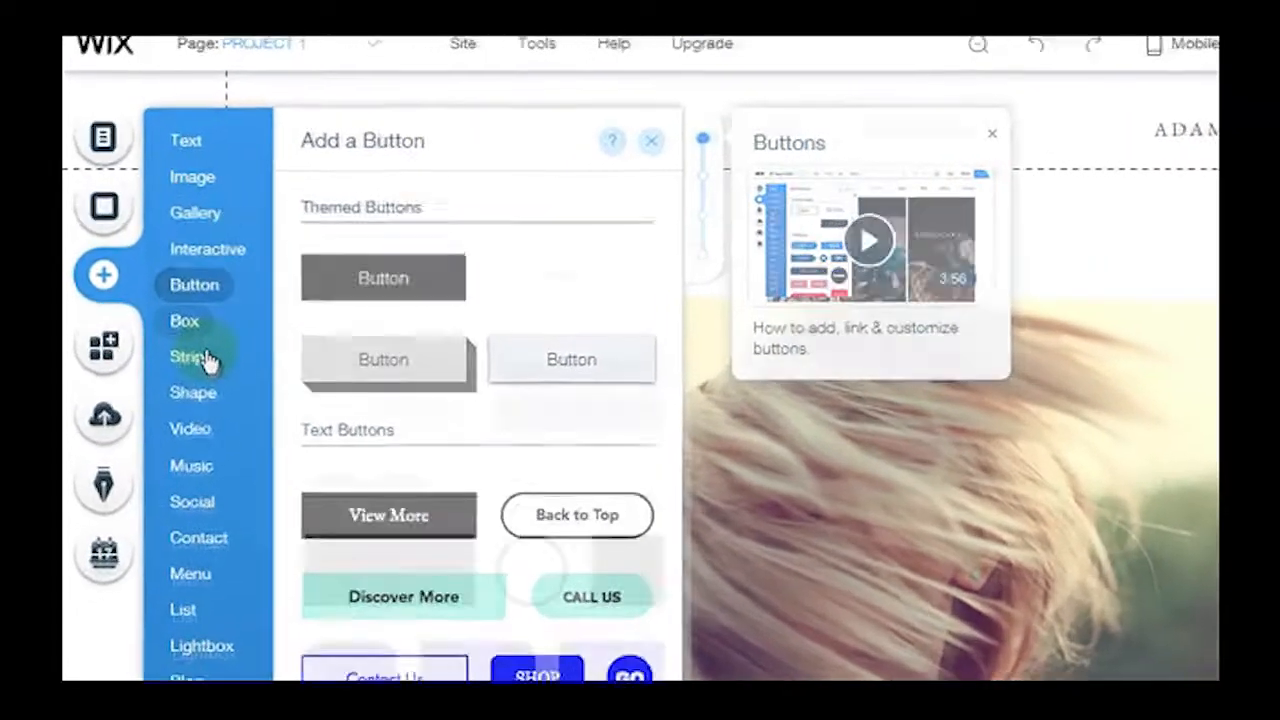
left_click(200, 358)
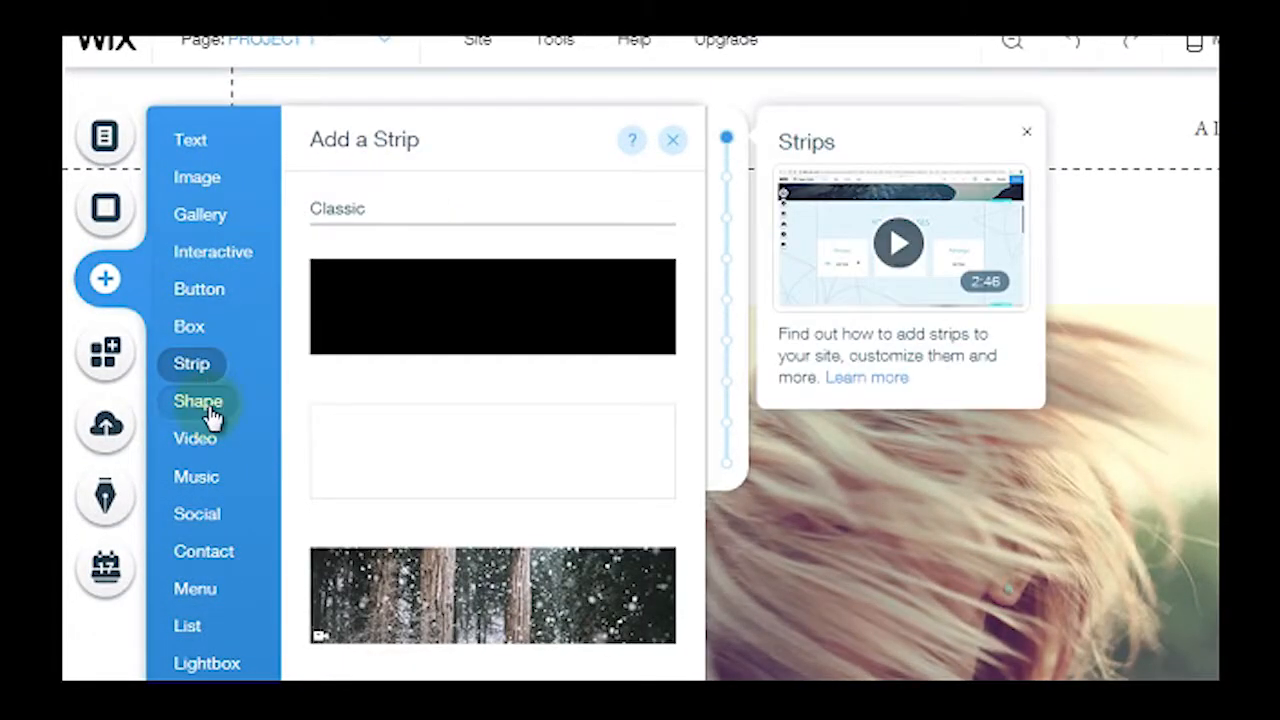
left_click(205, 440)
left_click(199, 480)
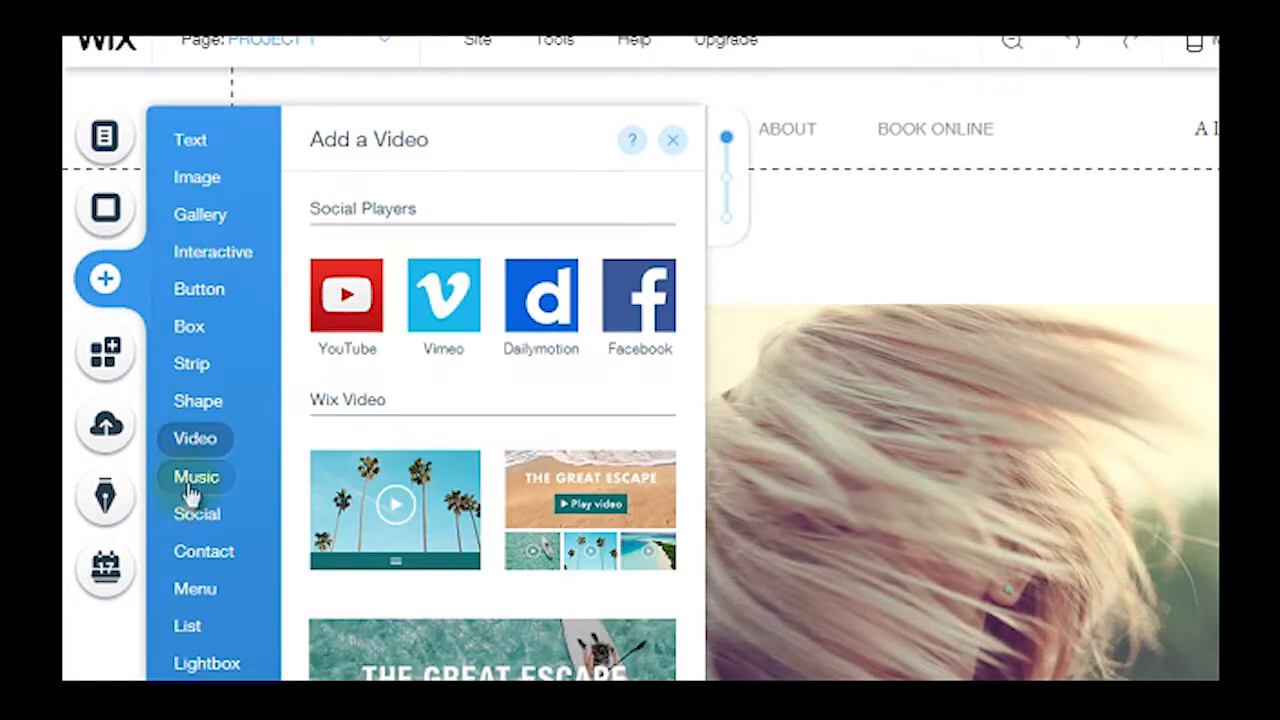
left_click(193, 488)
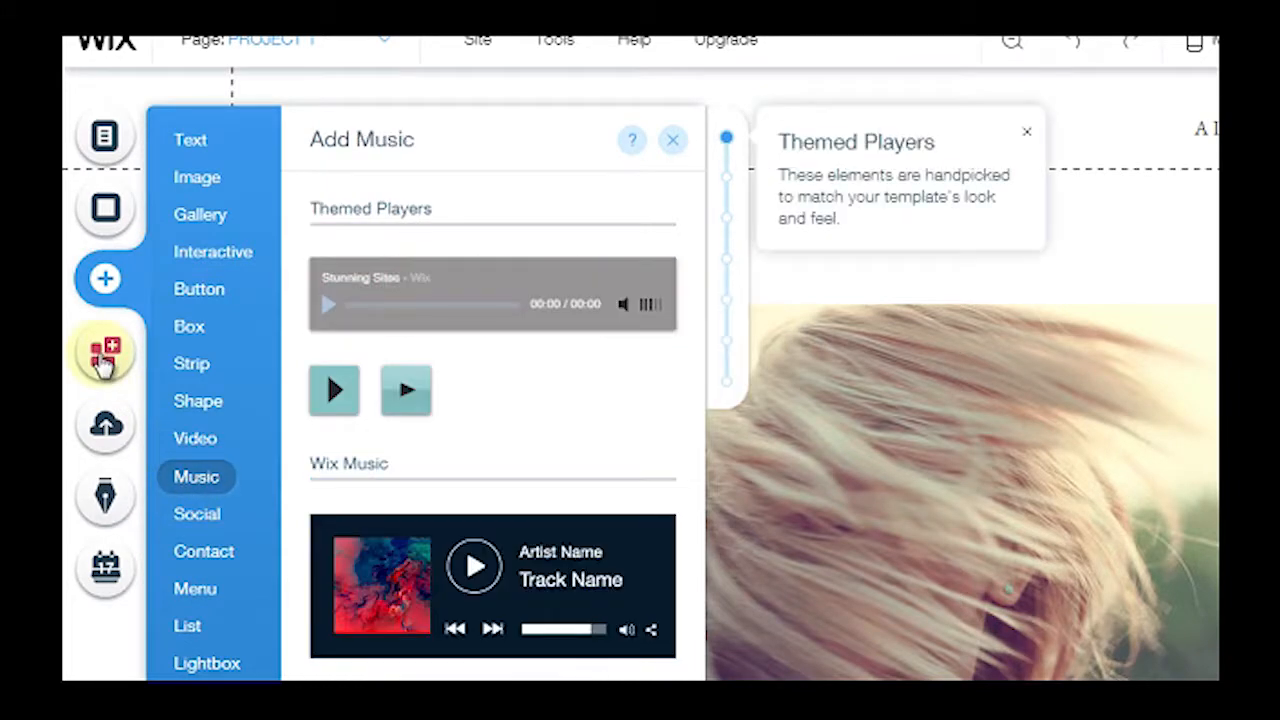
Step: Look at the Wix App Market, the upload categories, the blog feature and the bookings feature
left_click(104, 352)
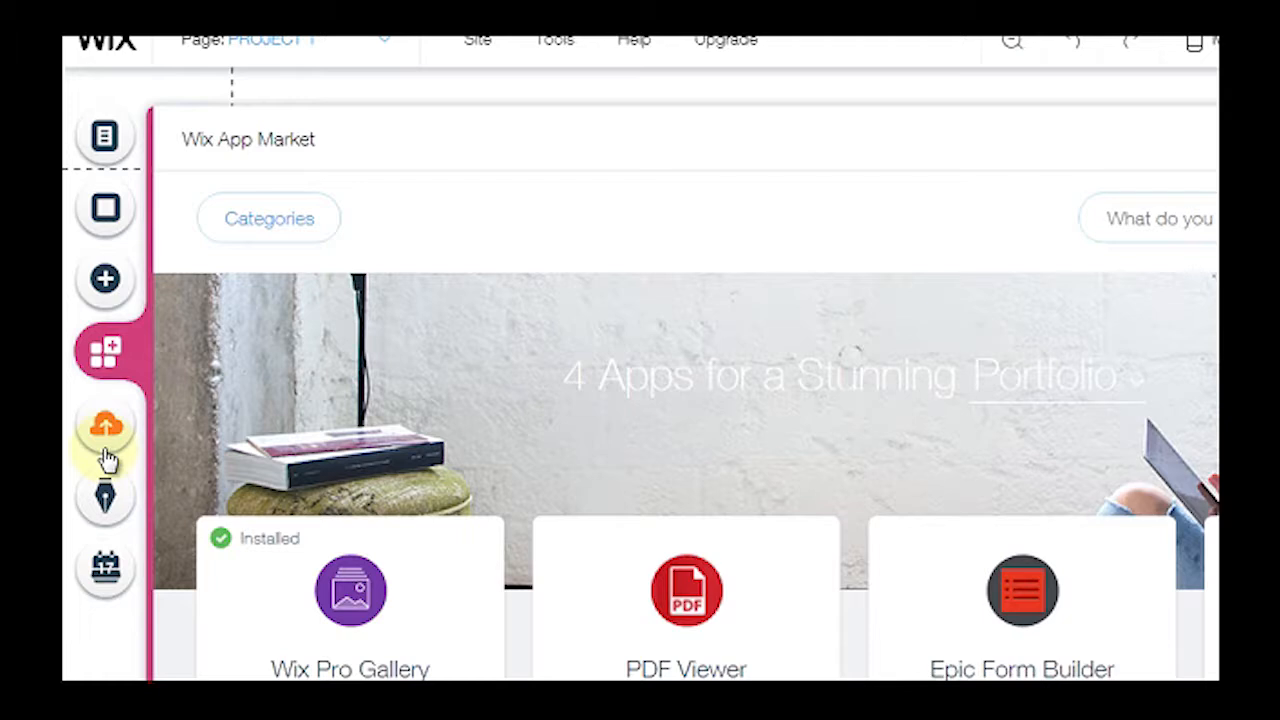
scroll(257, 535, "down", 5)
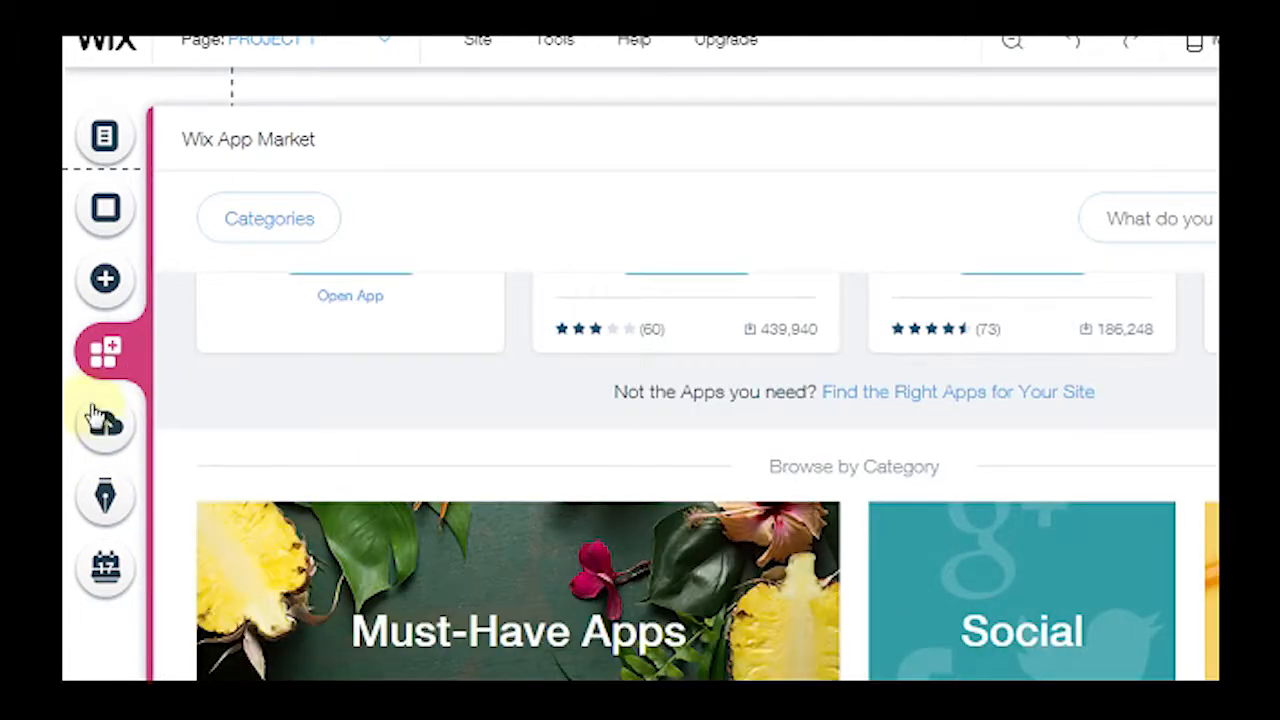
left_click(100, 426)
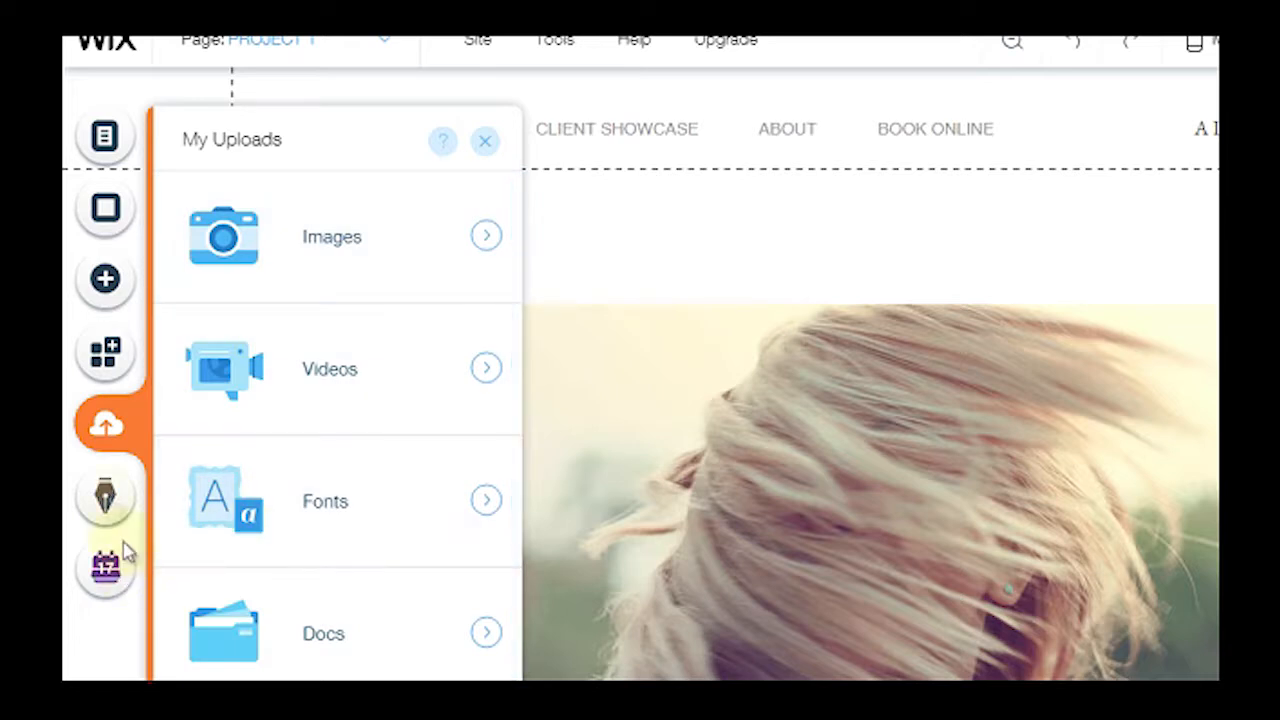
left_click(108, 500)
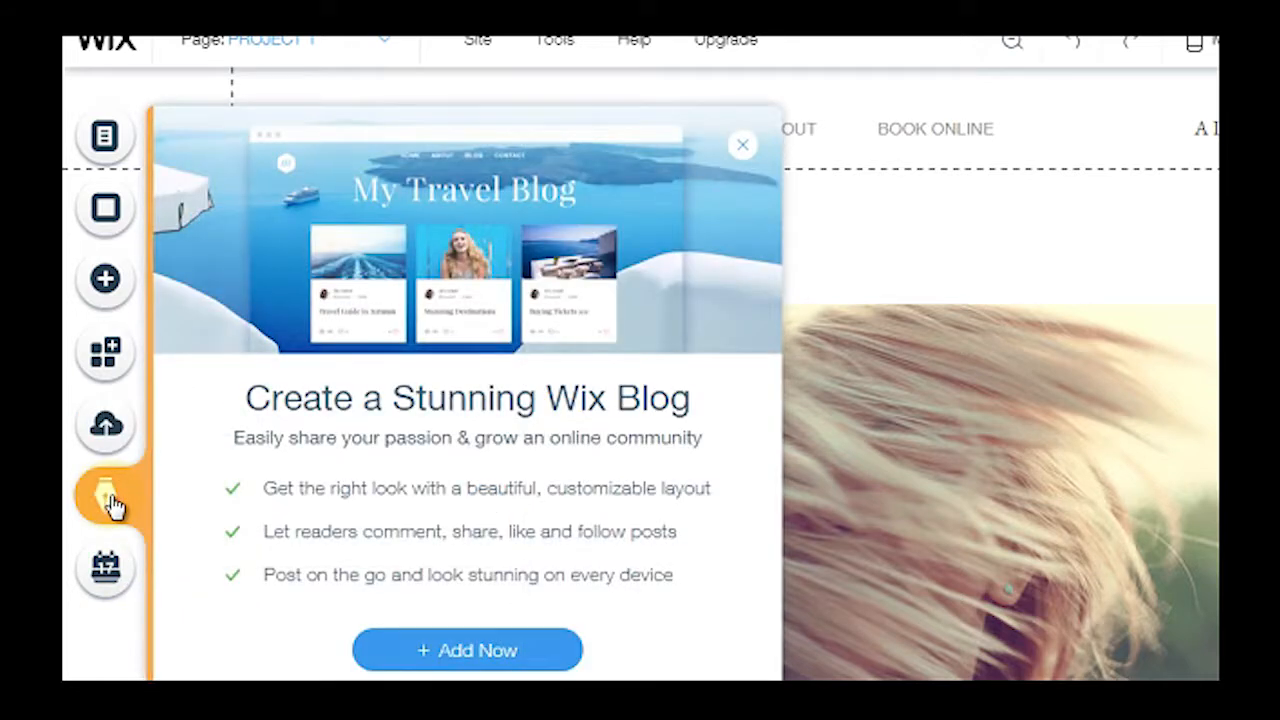
left_click(106, 572)
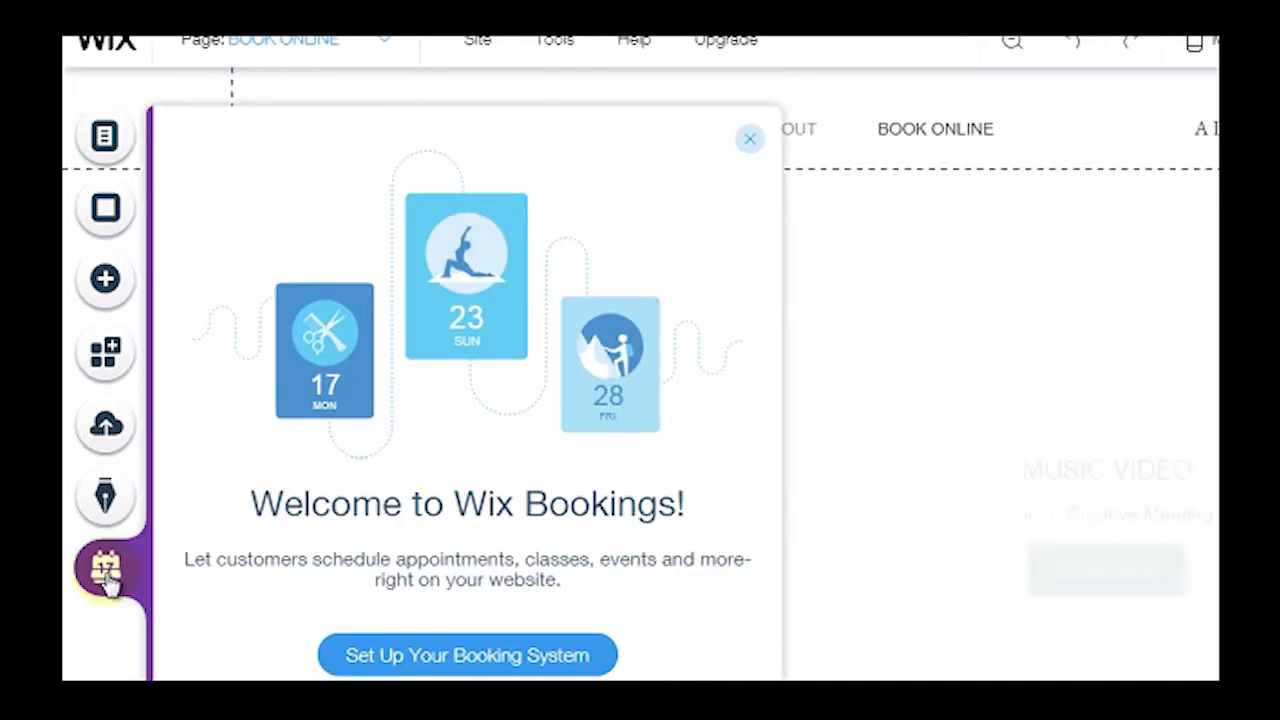
Step: Switch the editor to the site's HOME page and return to its canvas
left_click(106, 137)
scroll(430, 260, "up", 2)
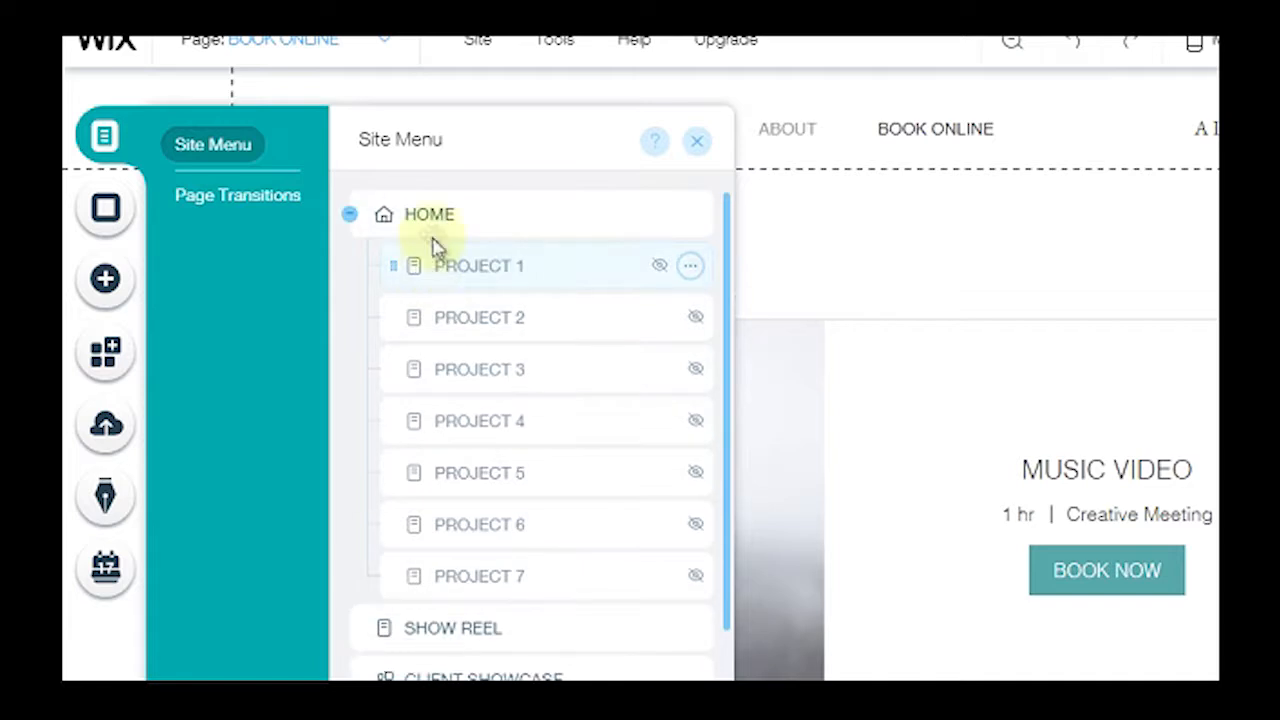
left_click(392, 215)
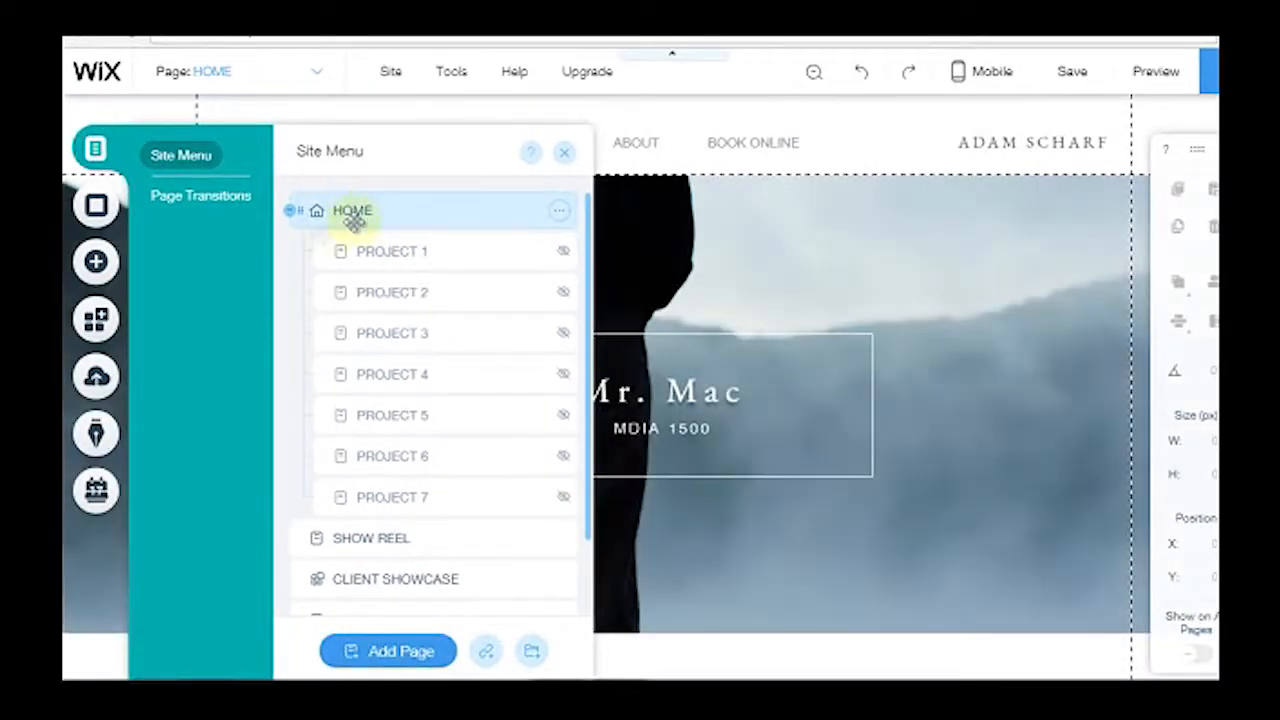
left_click(816, 304)
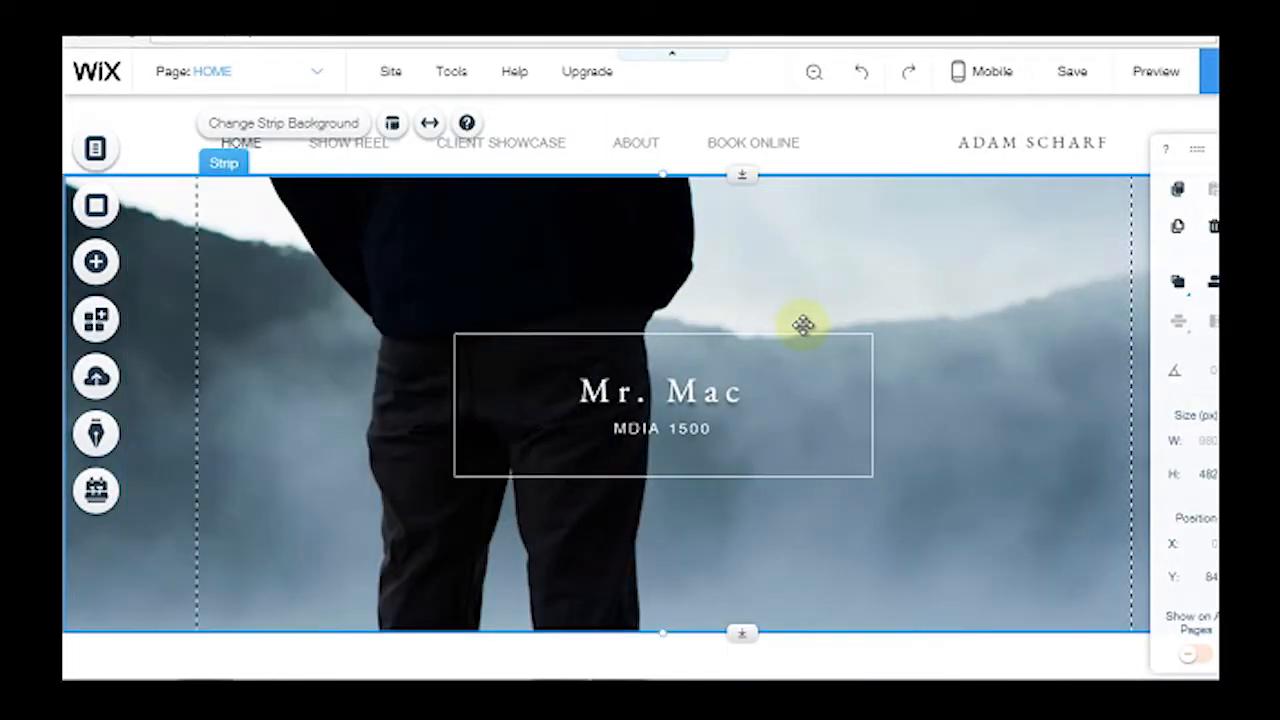
Step: Replace the placeholder name in the site header with the site owner's name and finish editing the text
left_click(1060, 138)
double_click(1068, 141)
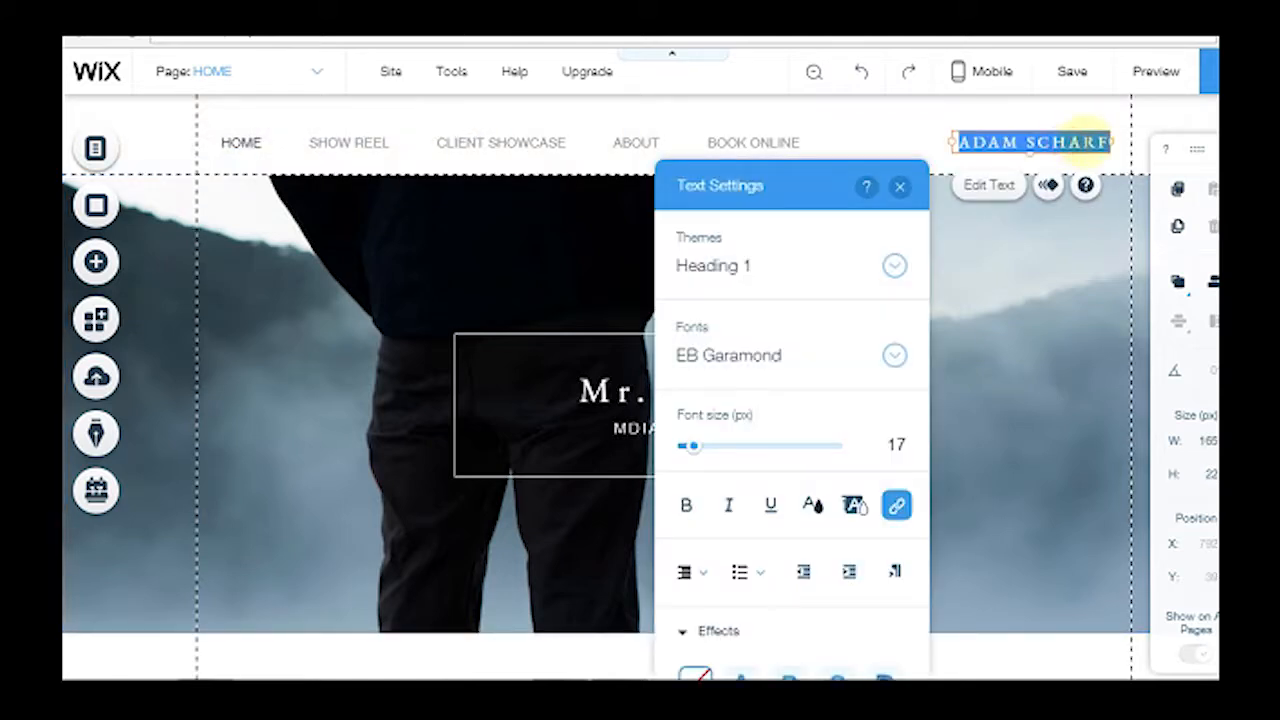
type("Mr.Mac")
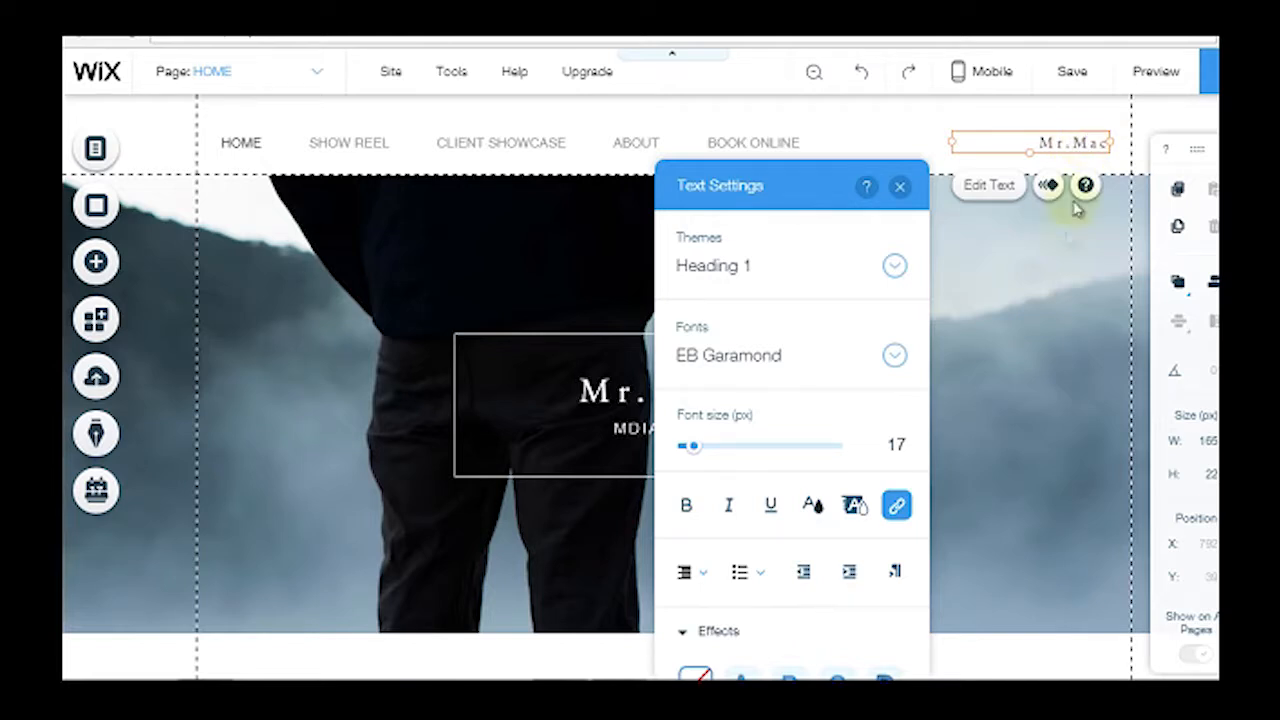
left_click(1068, 228)
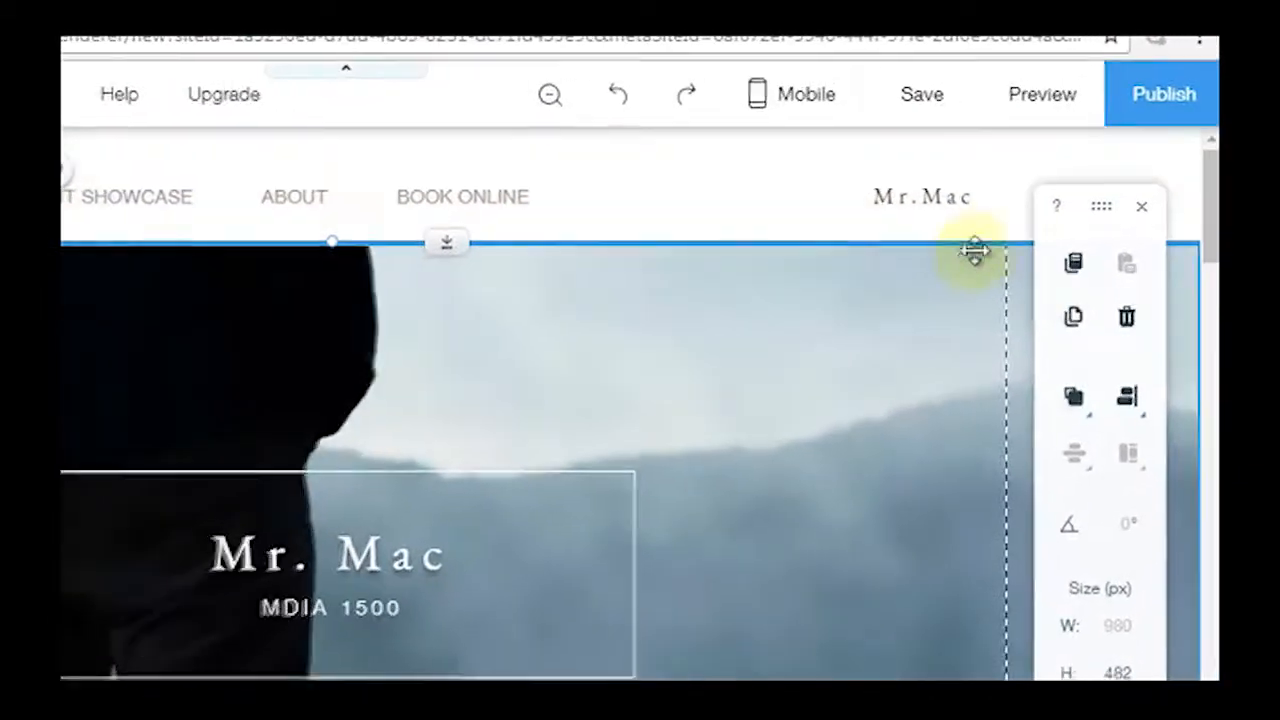
Step: Check the HOME page in the mobile view, dismissing its welcome message permanently, and return to the desktop view
left_click(808, 104)
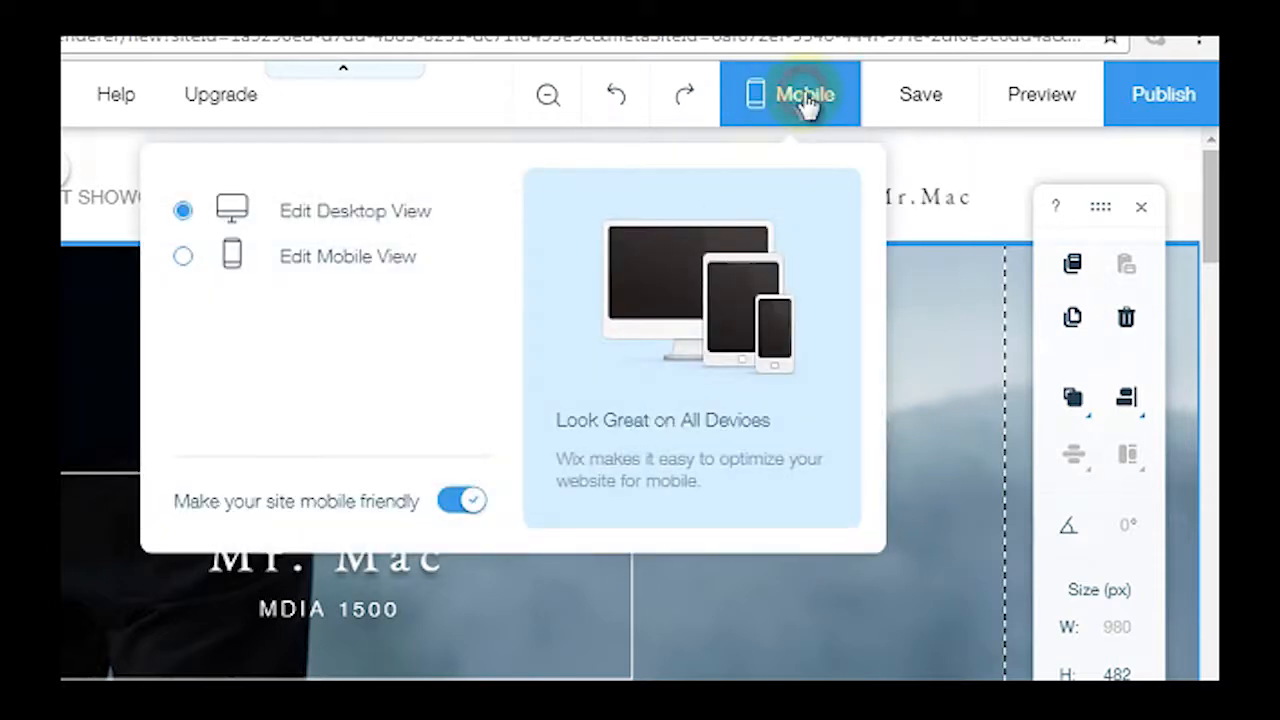
left_click(385, 258)
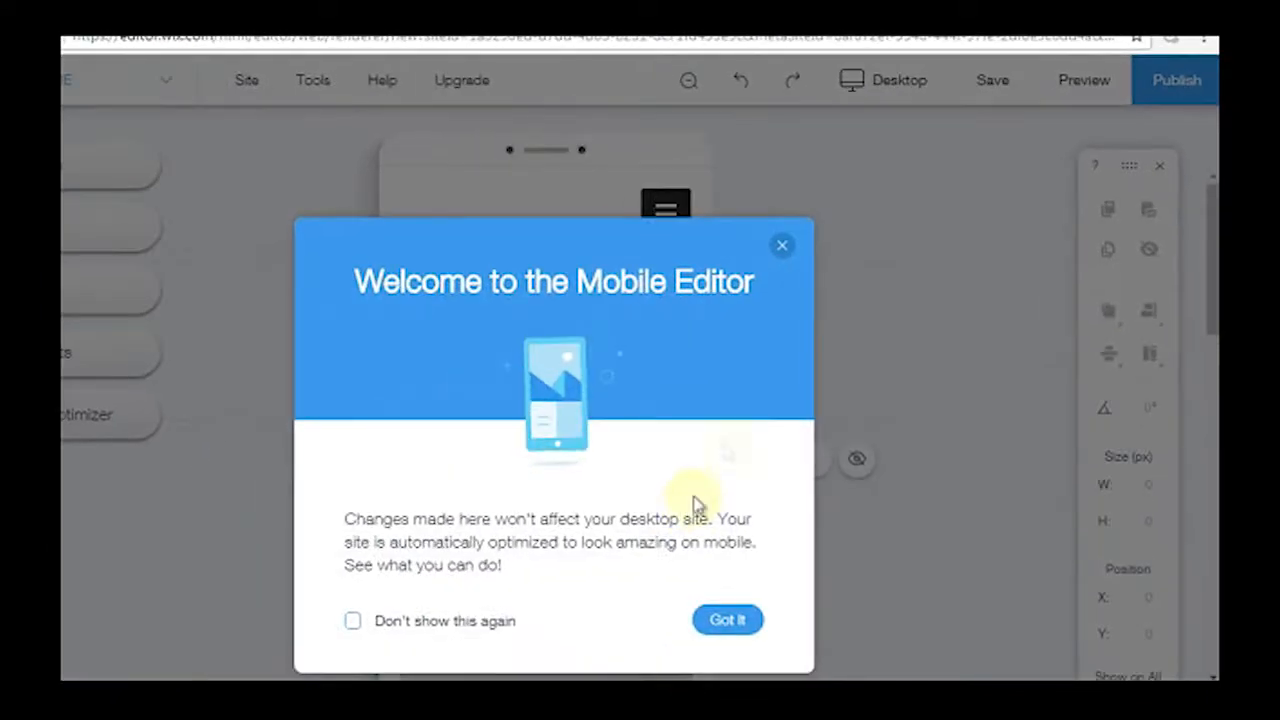
left_click(279, 671)
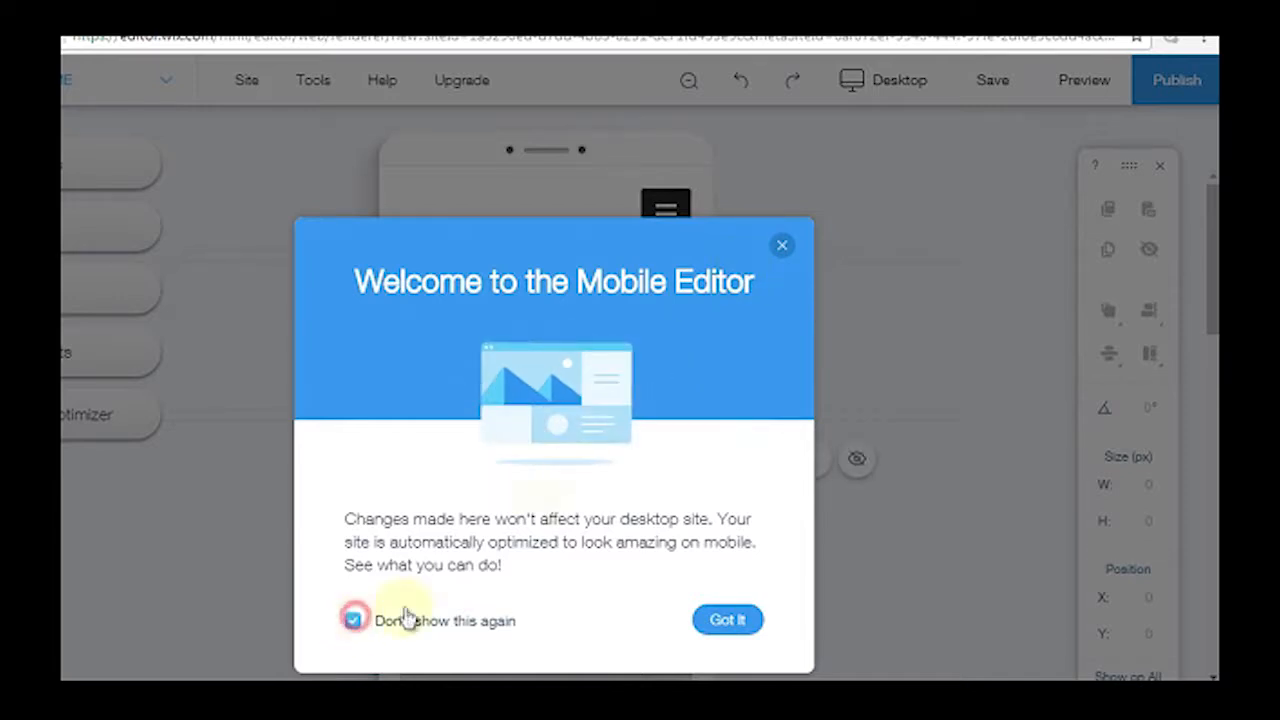
left_click(782, 246)
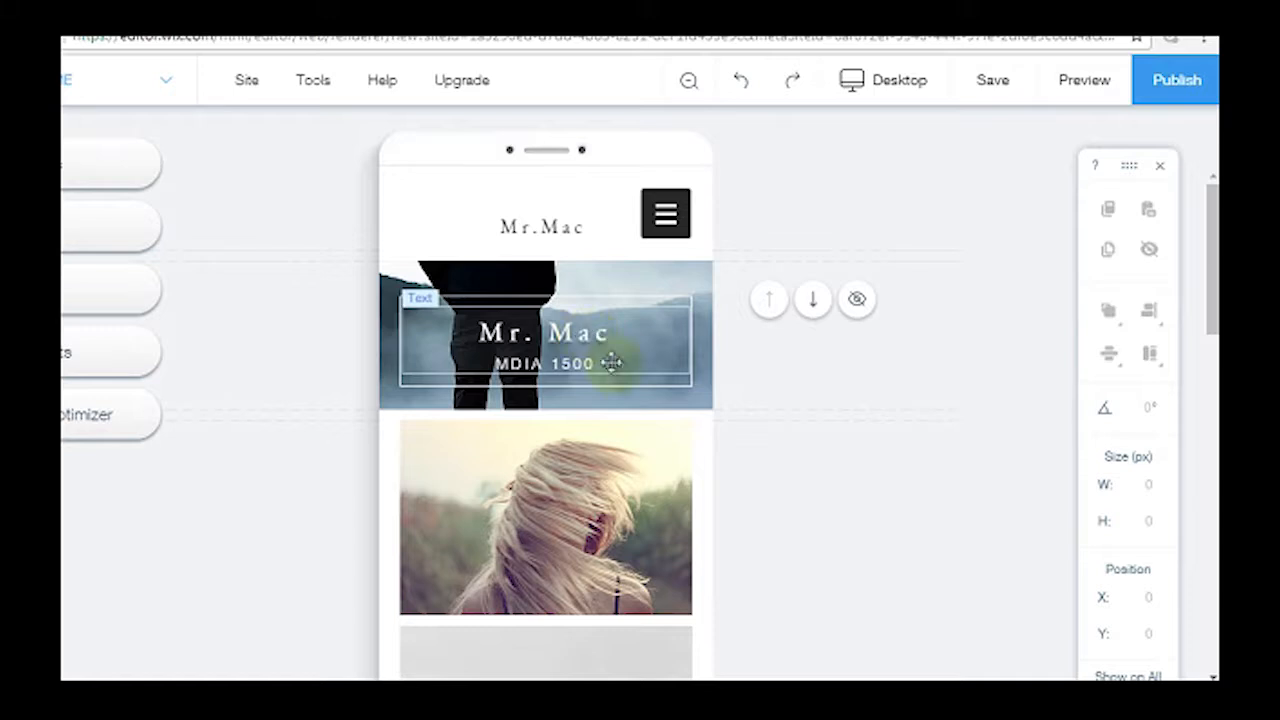
left_click(881, 88)
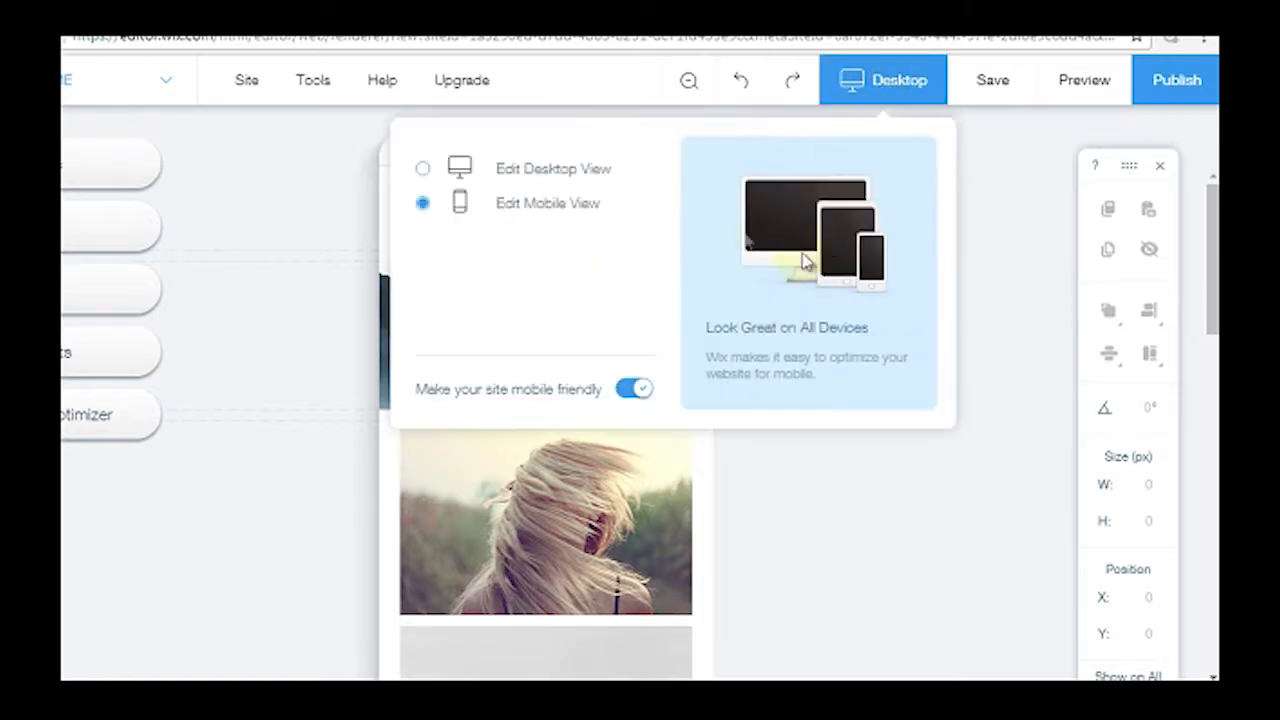
left_click(466, 168)
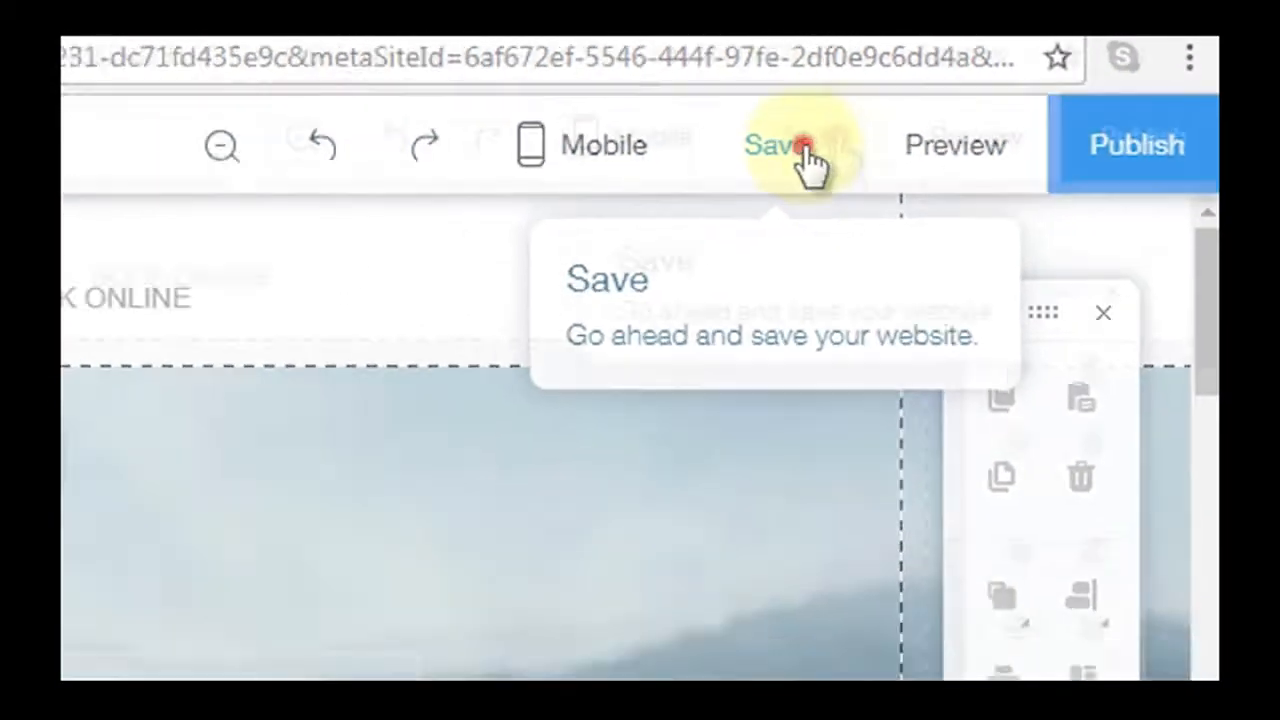
Step: Save the site under a free Wix.com domain with the site name mdia1500
left_click(678, 169)
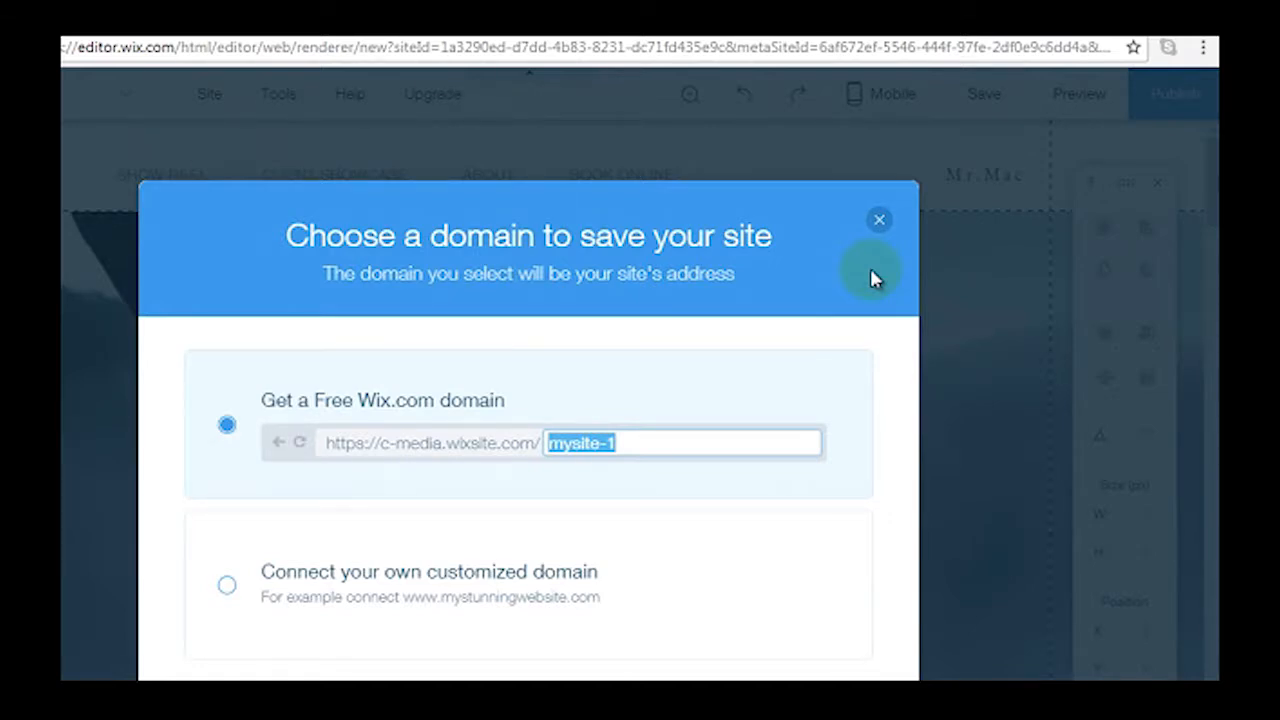
type("m")
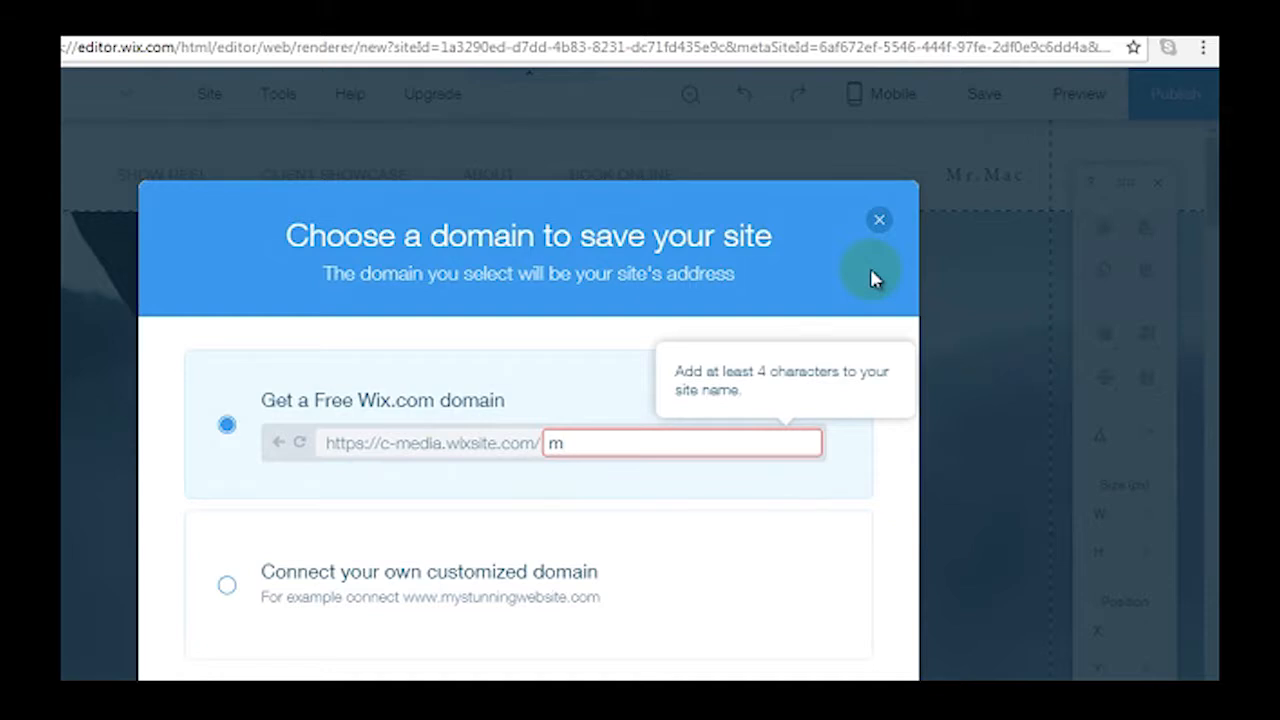
type("dia1")
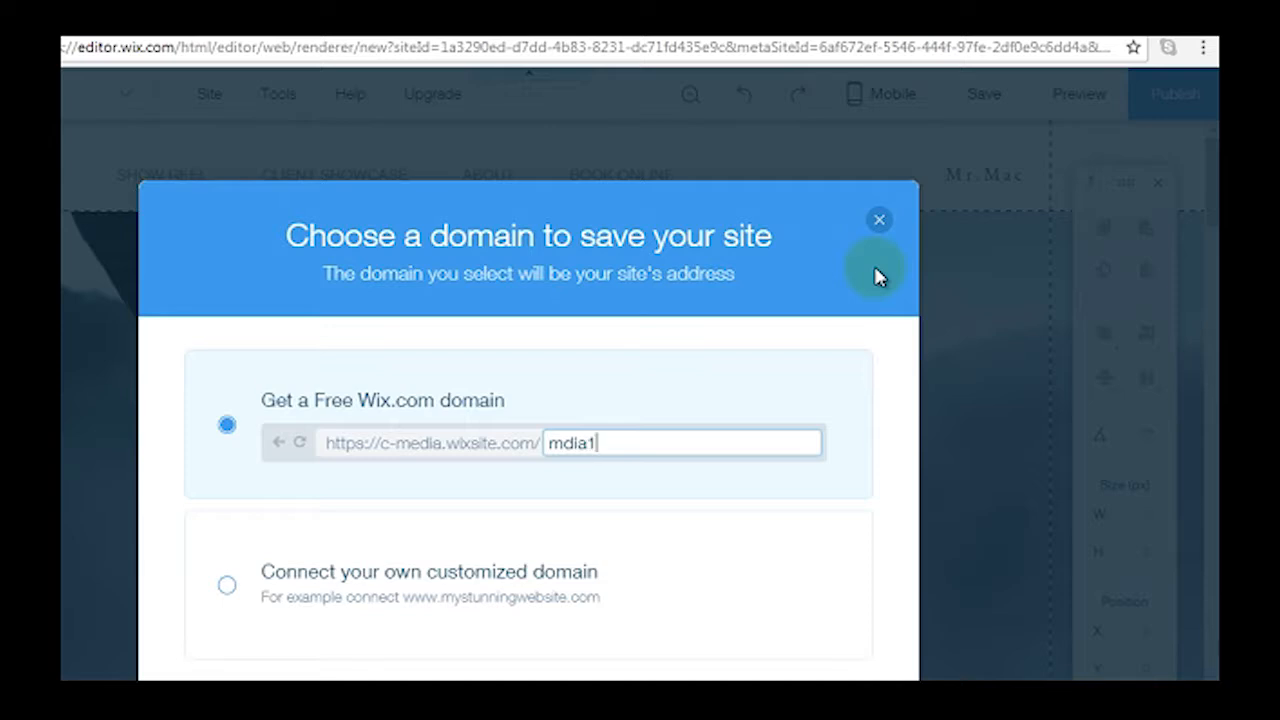
type("5")
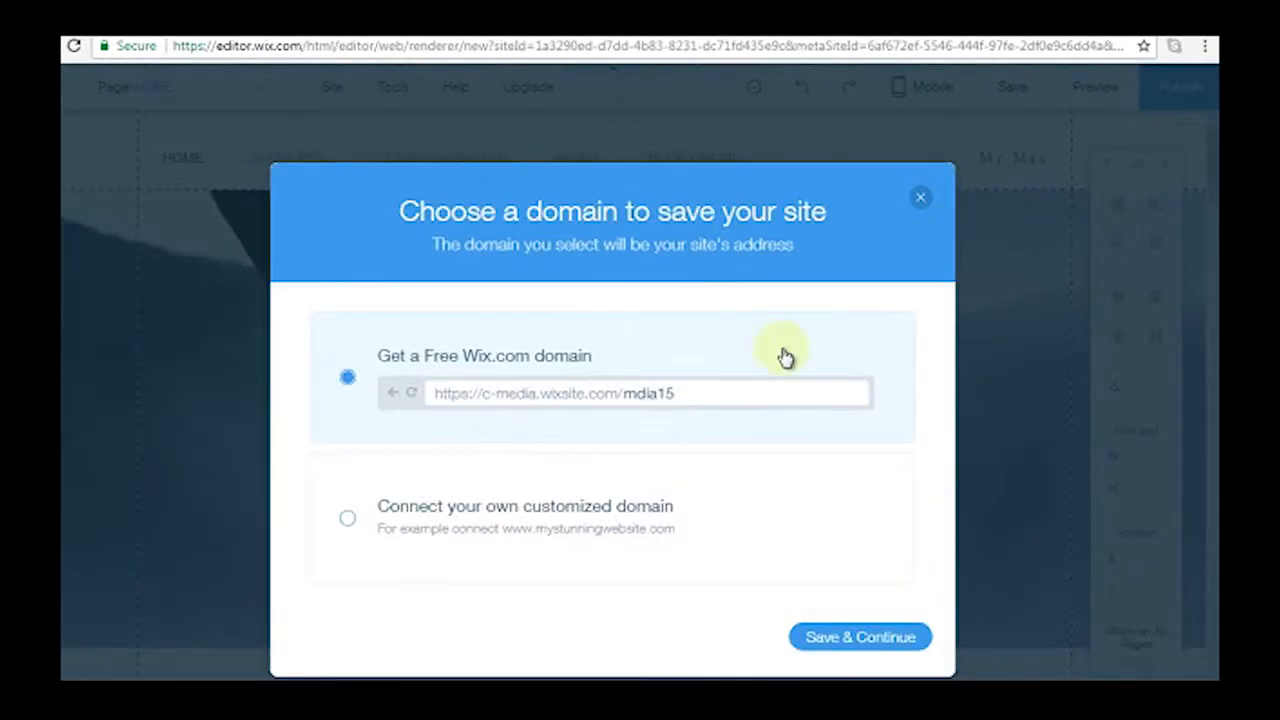
left_click(684, 395)
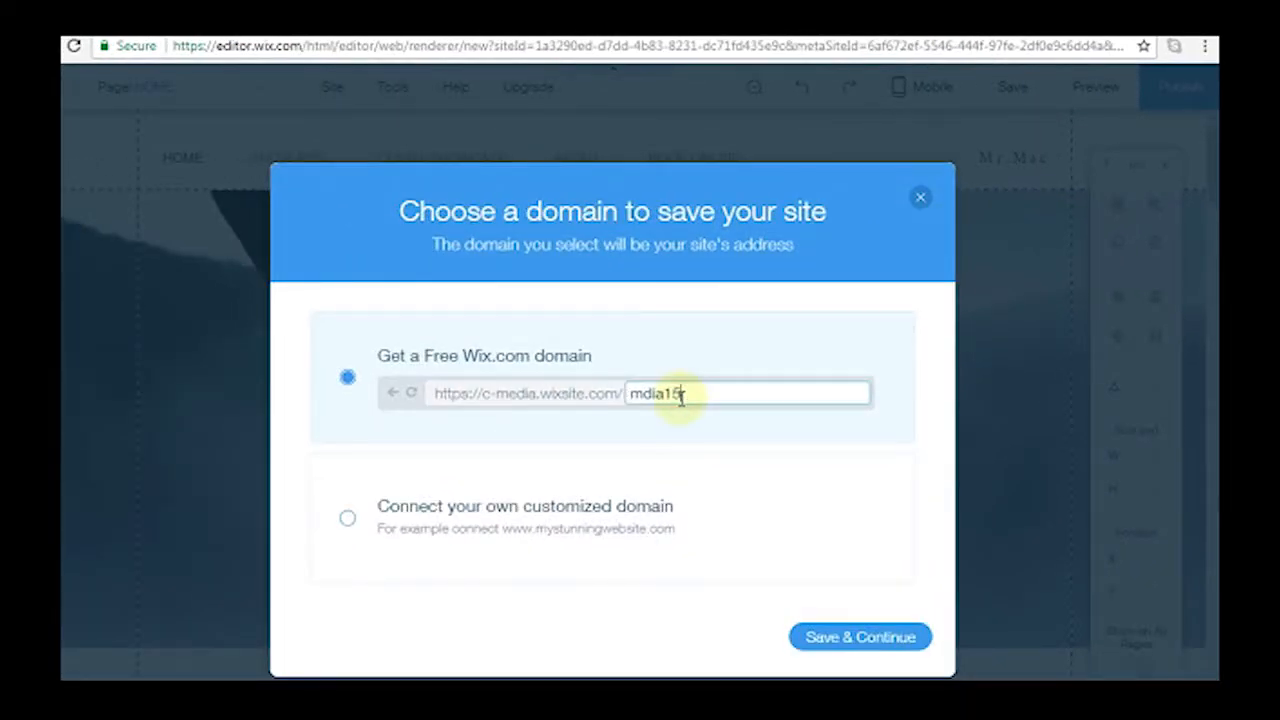
type("00")
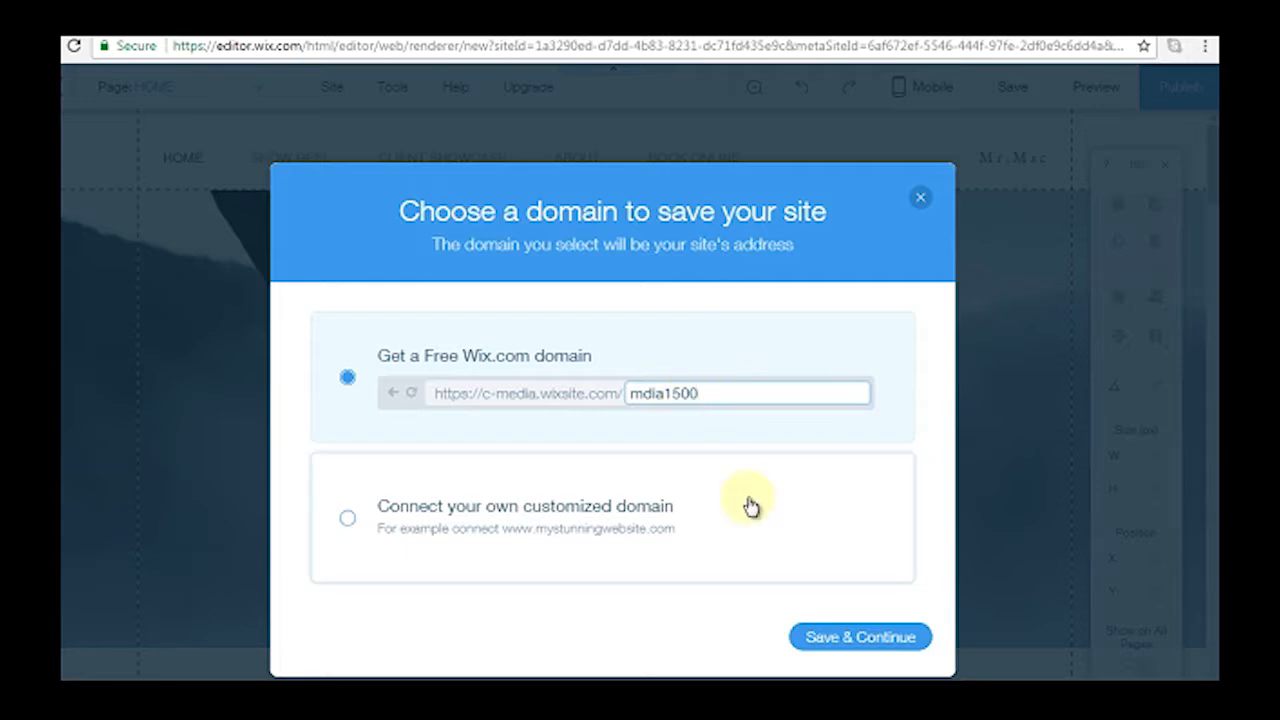
left_click(860, 637)
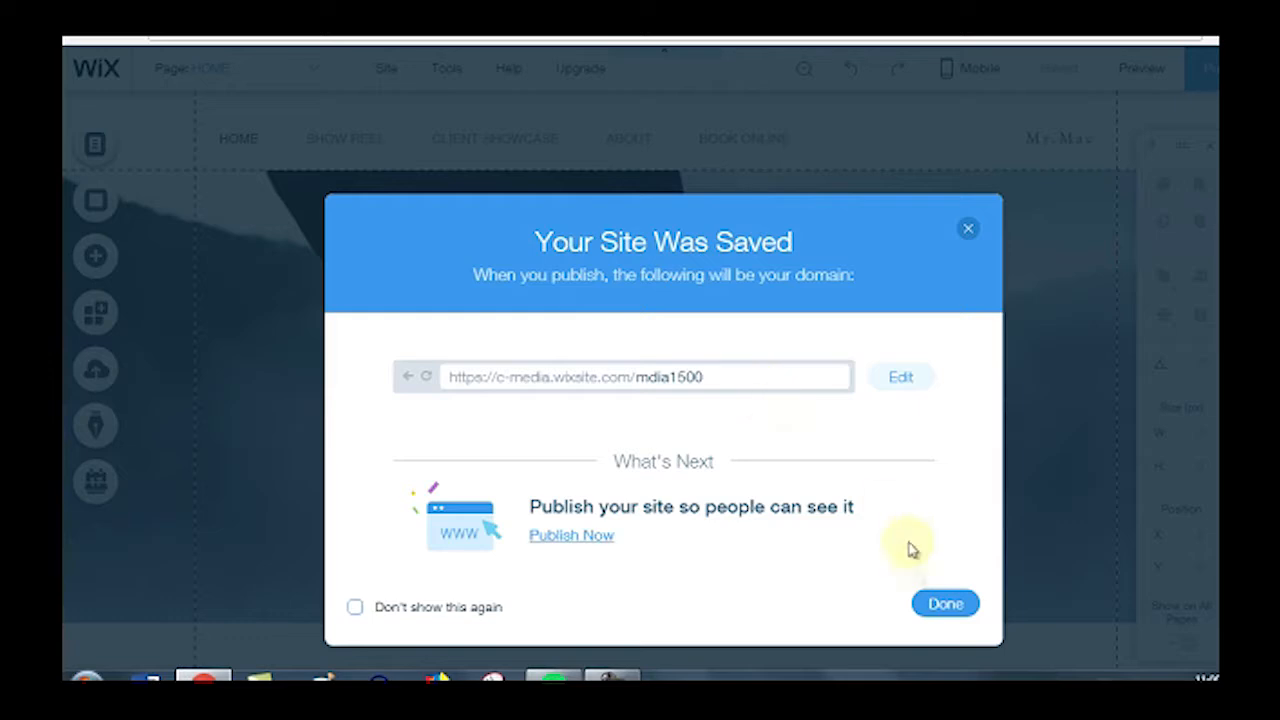
left_click(945, 605)
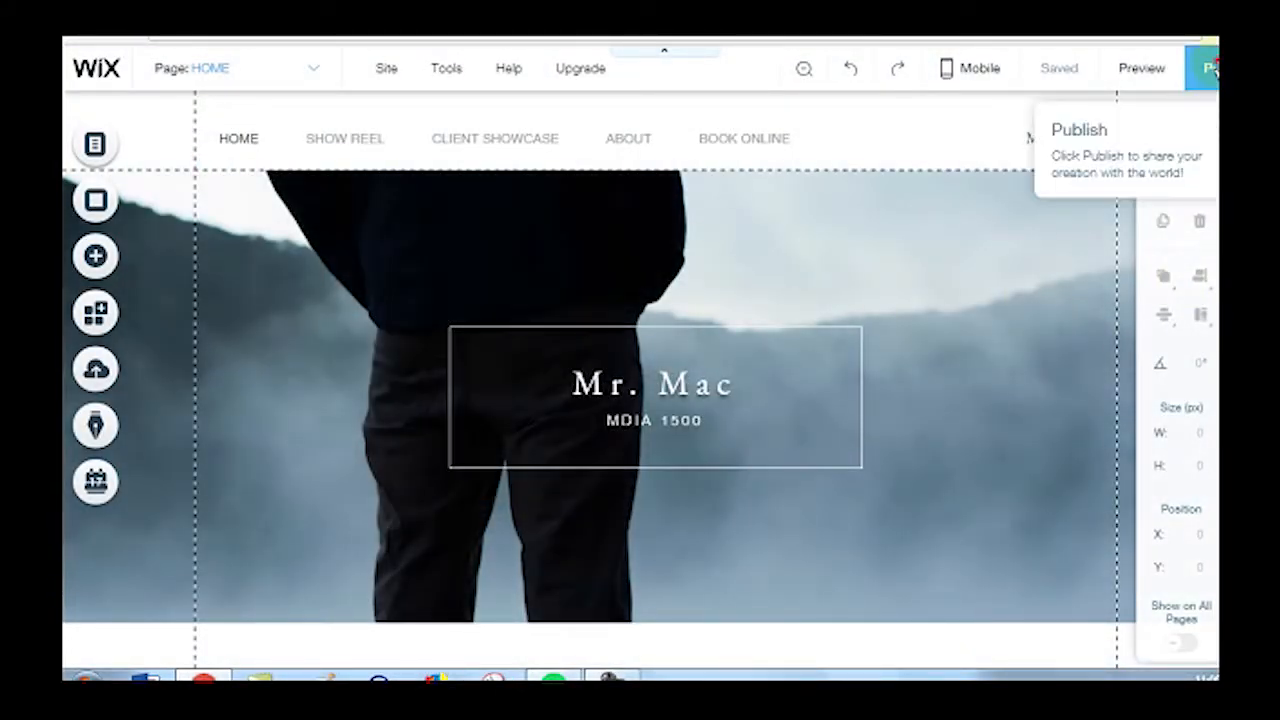
Step: Publish the site and copy its live web address
left_click(1210, 67)
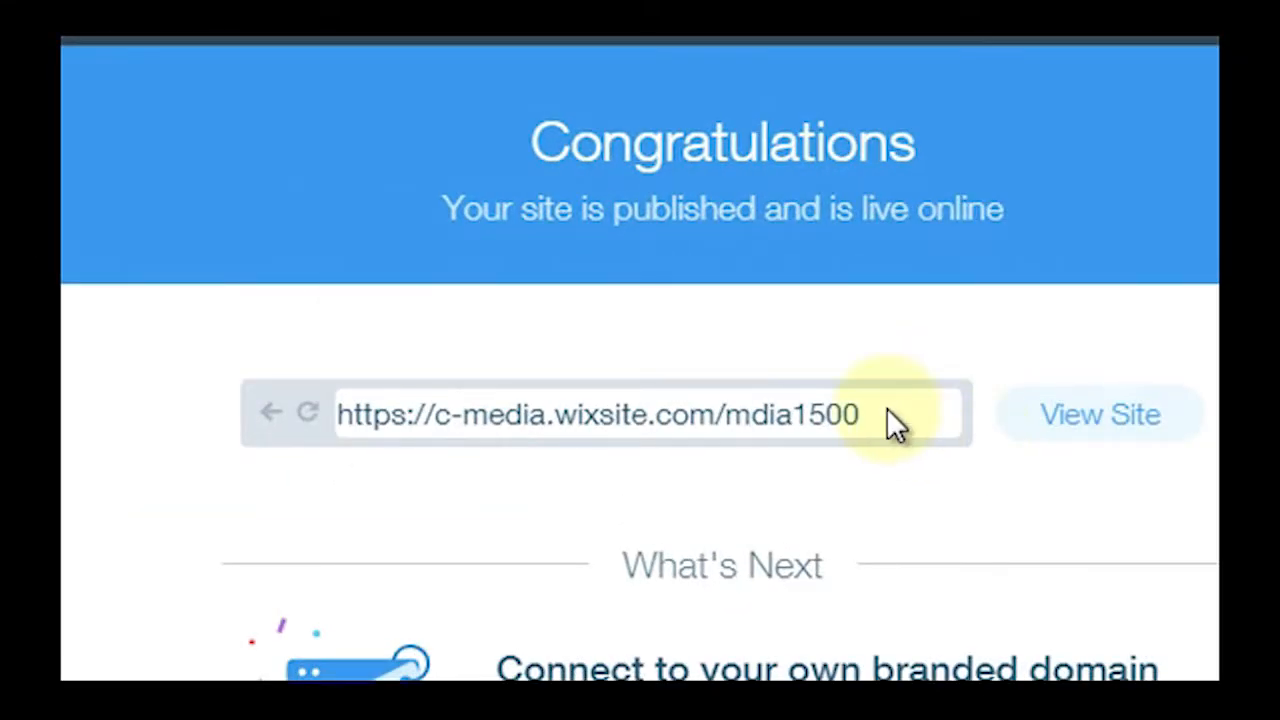
left_click_drag(920, 418, 338, 418)
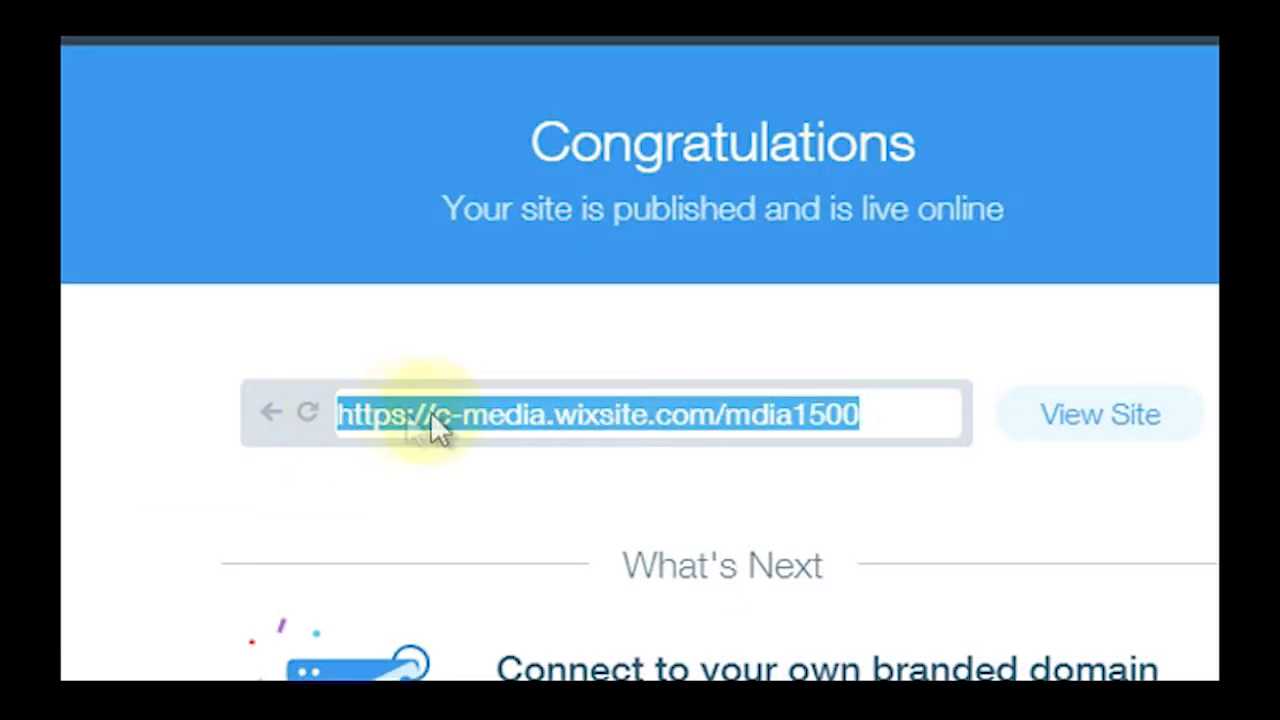
right_click(535, 410)
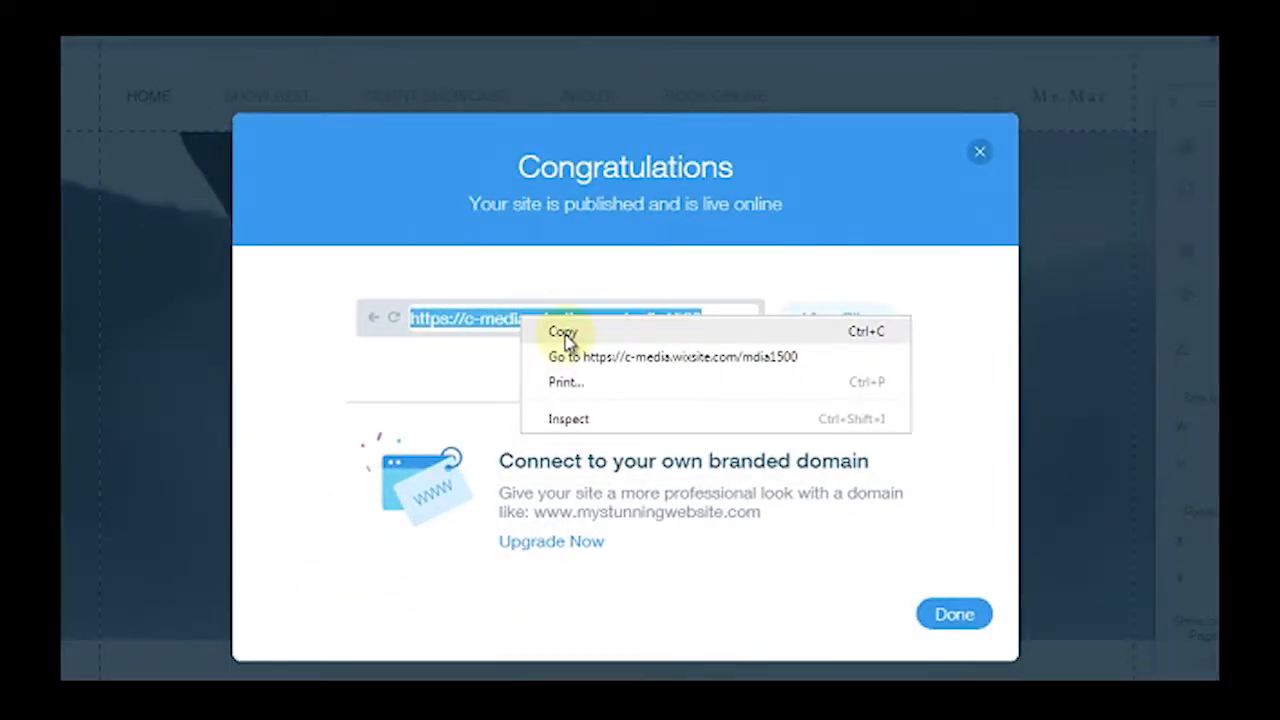
left_click(563, 333)
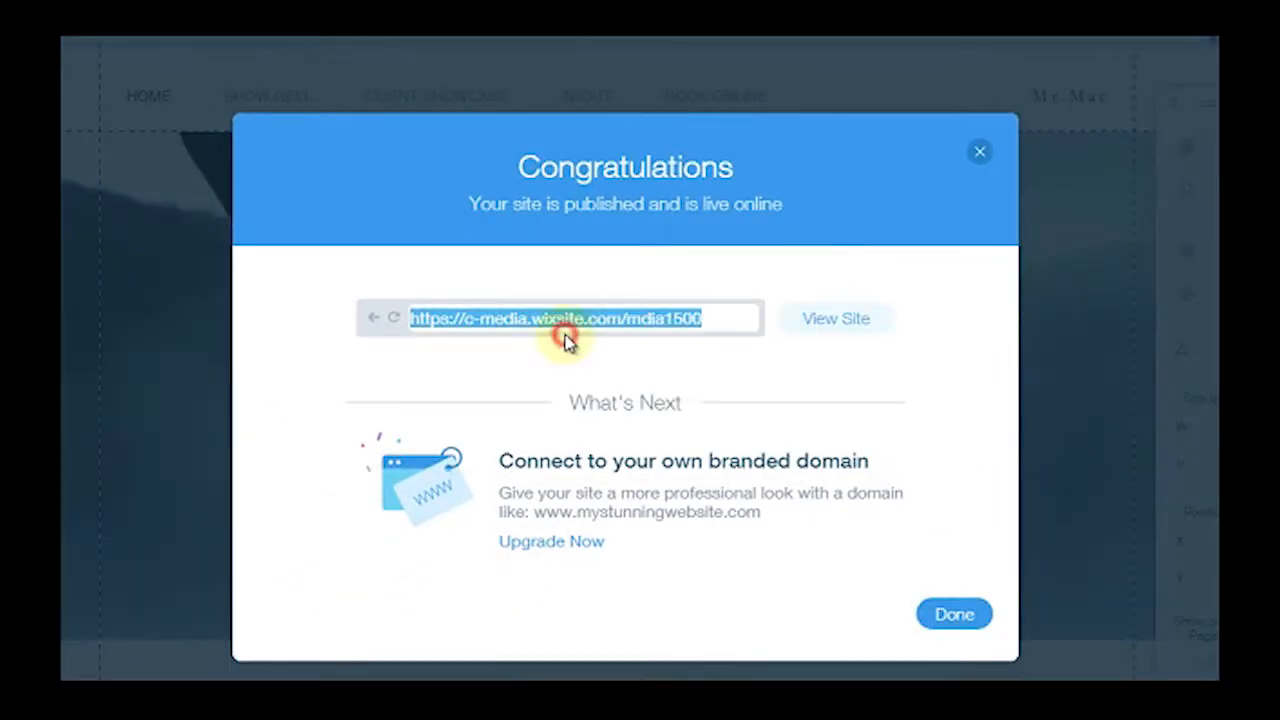
left_click(964, 618)
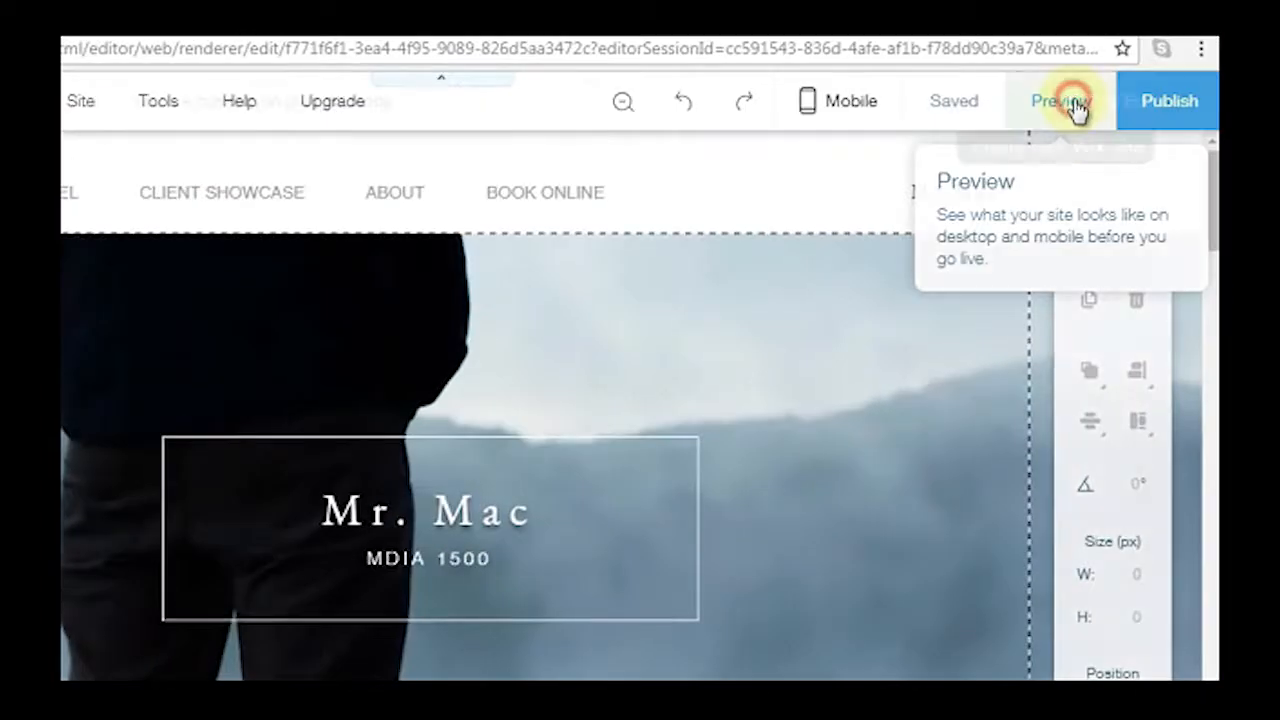
Step: Show the HOME page in preview mode
left_click(1117, 62)
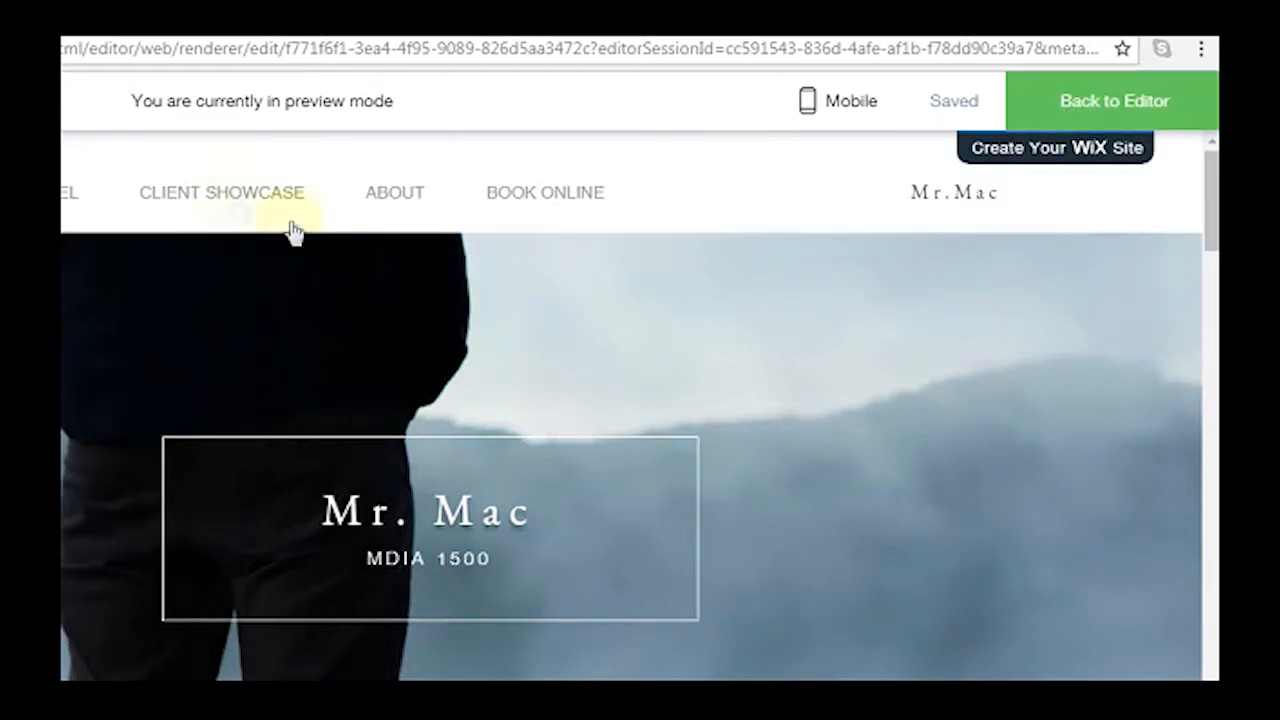
Step: Check the CLIENT SHOWCASE, SHOW REEL and HOME pages in the site preview
left_click(230, 196)
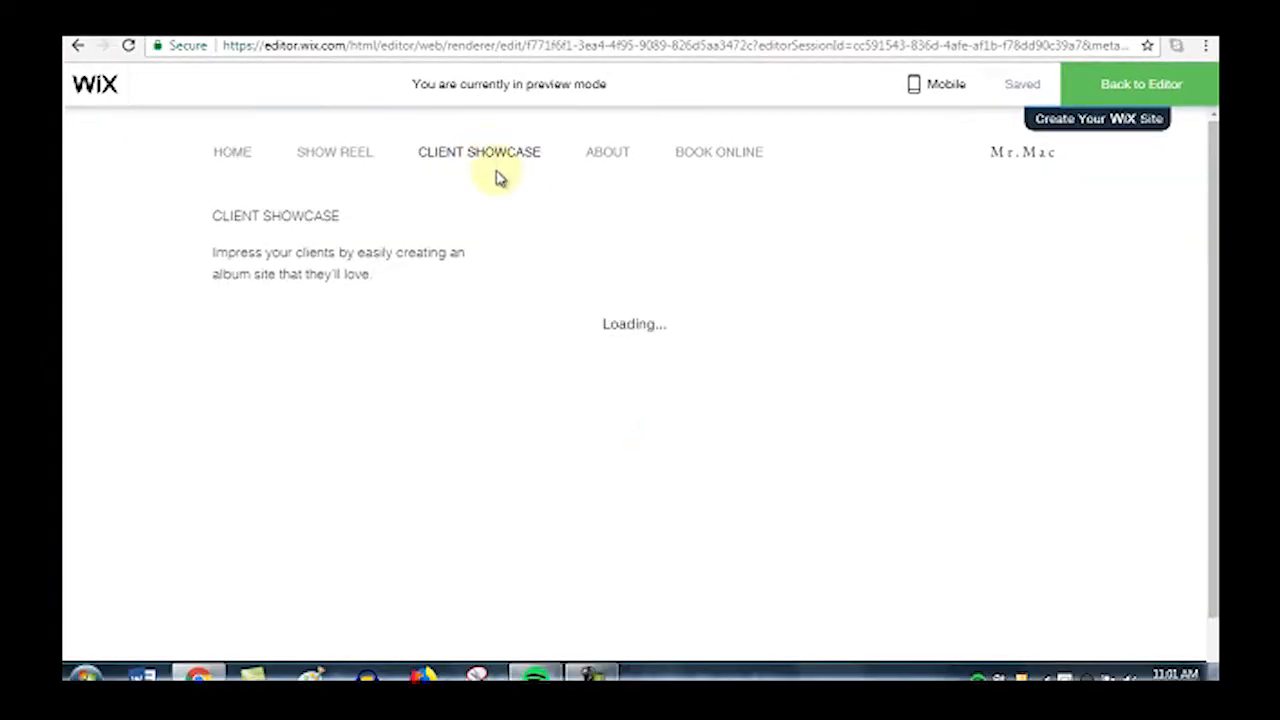
left_click(355, 156)
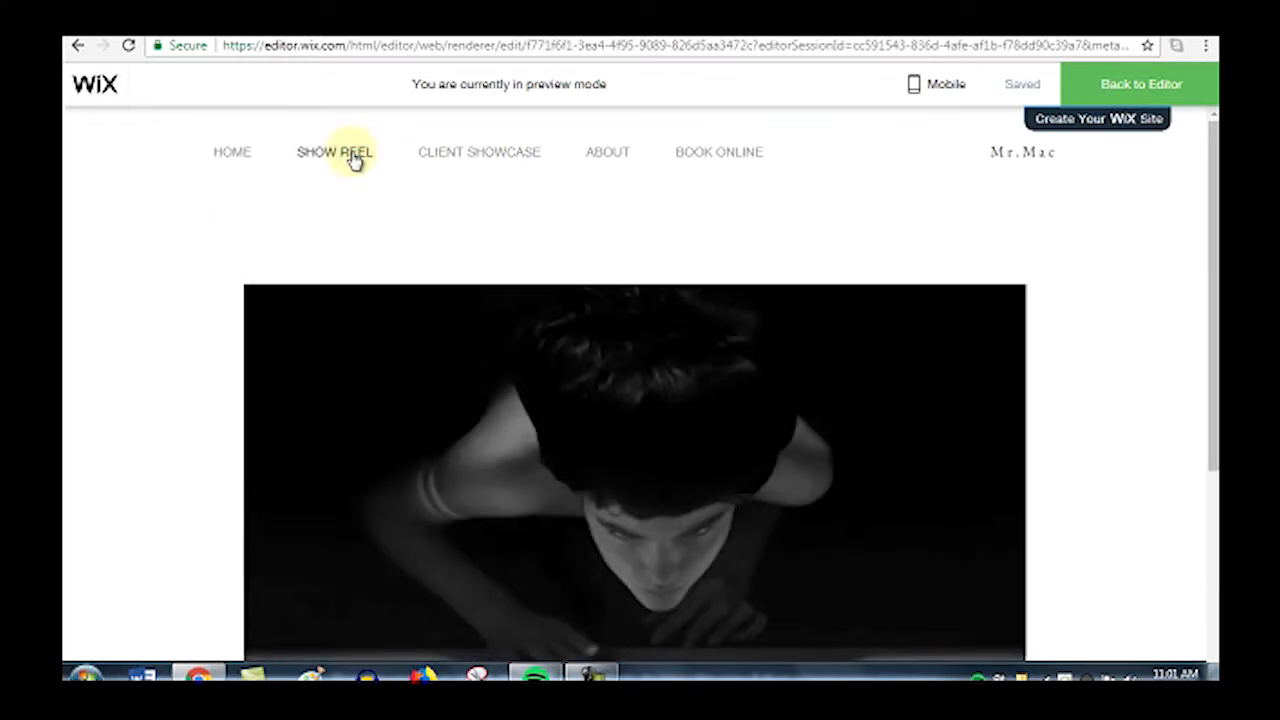
left_click(242, 155)
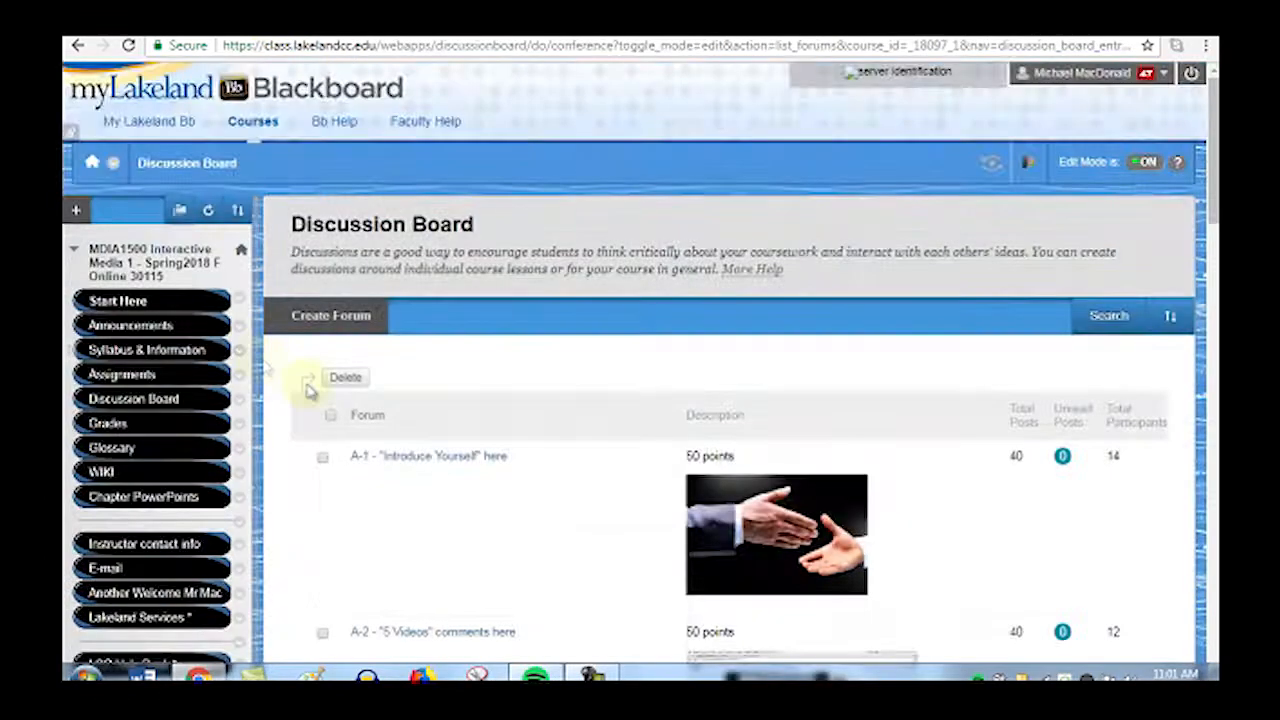
Step: On the Blackboard Discussion Board, open the C-2 "Interactive Galleries" forum and start a new thread
scroll(323, 400, "down", 3)
scroll(328, 402, "down", 2)
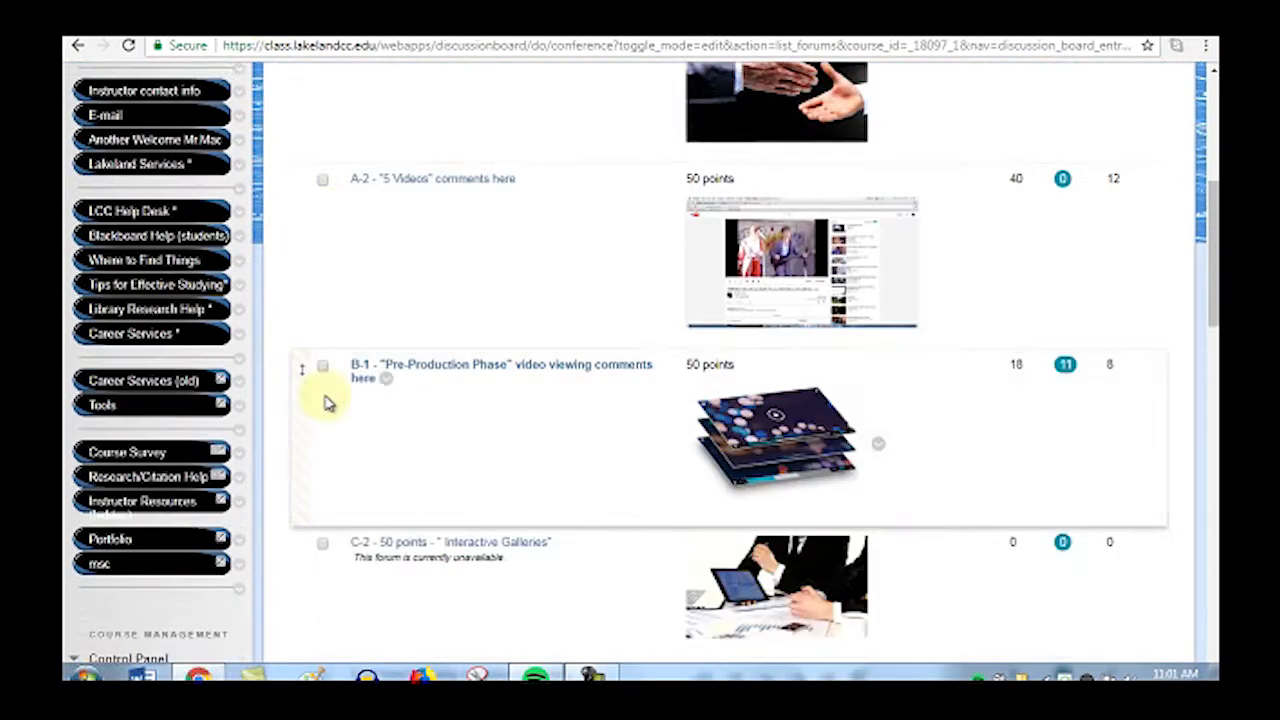
scroll(328, 402, "down", 2)
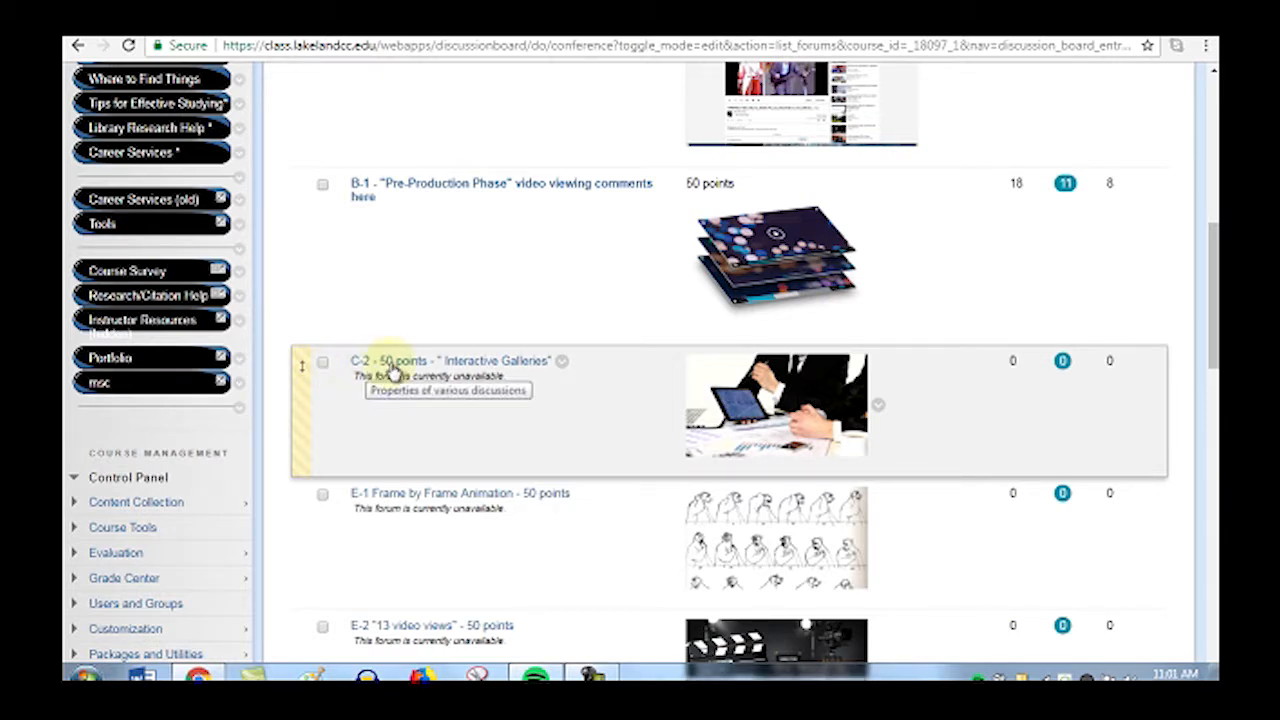
left_click(392, 366)
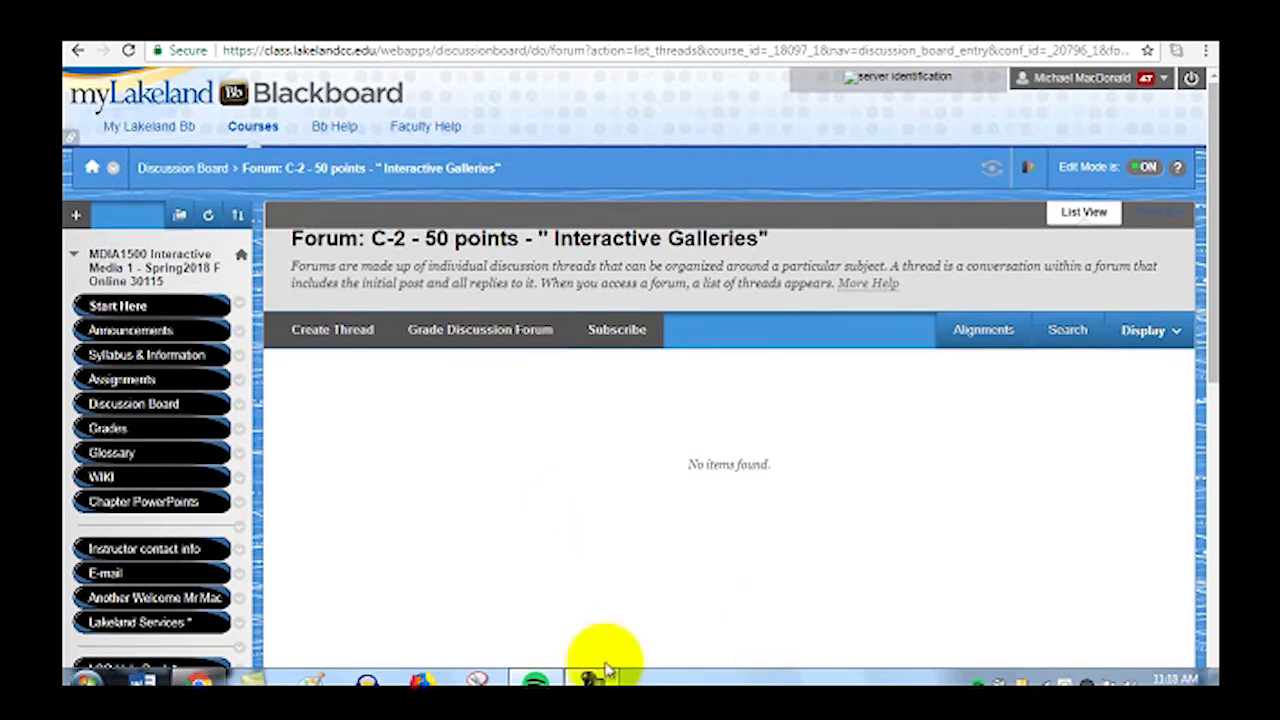
left_click(335, 333)
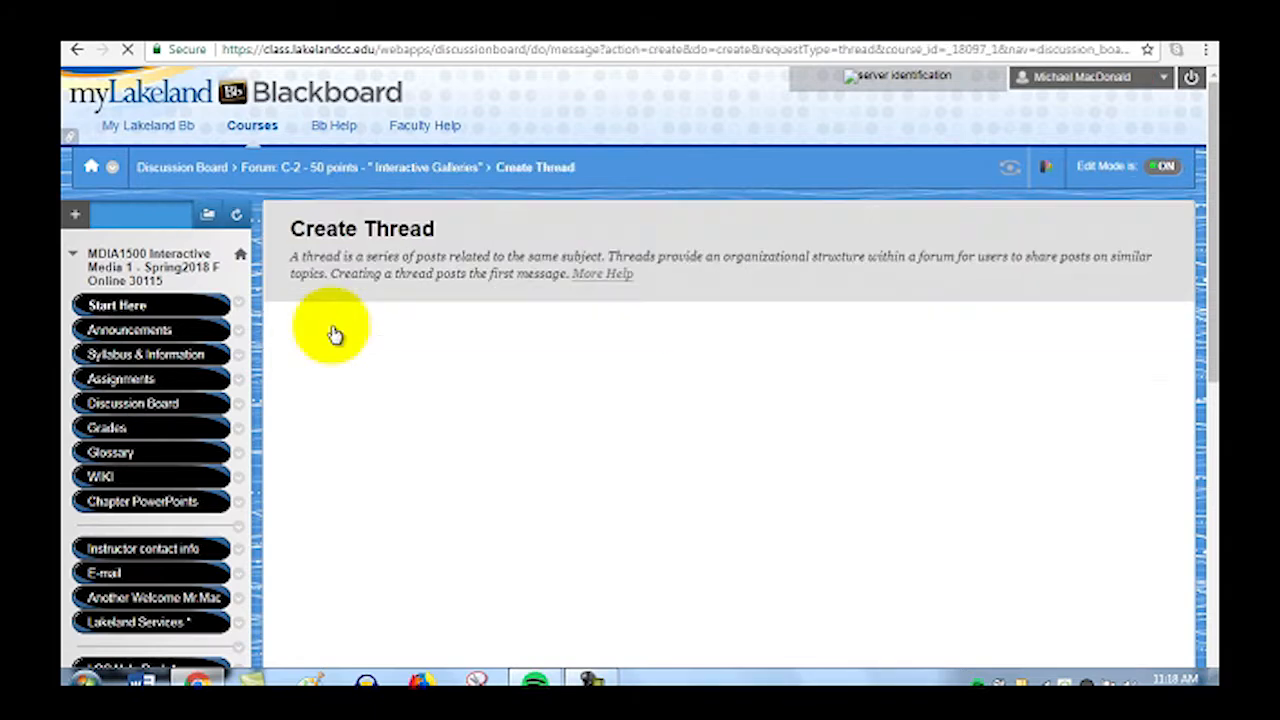
scroll(337, 330, "up", 3)
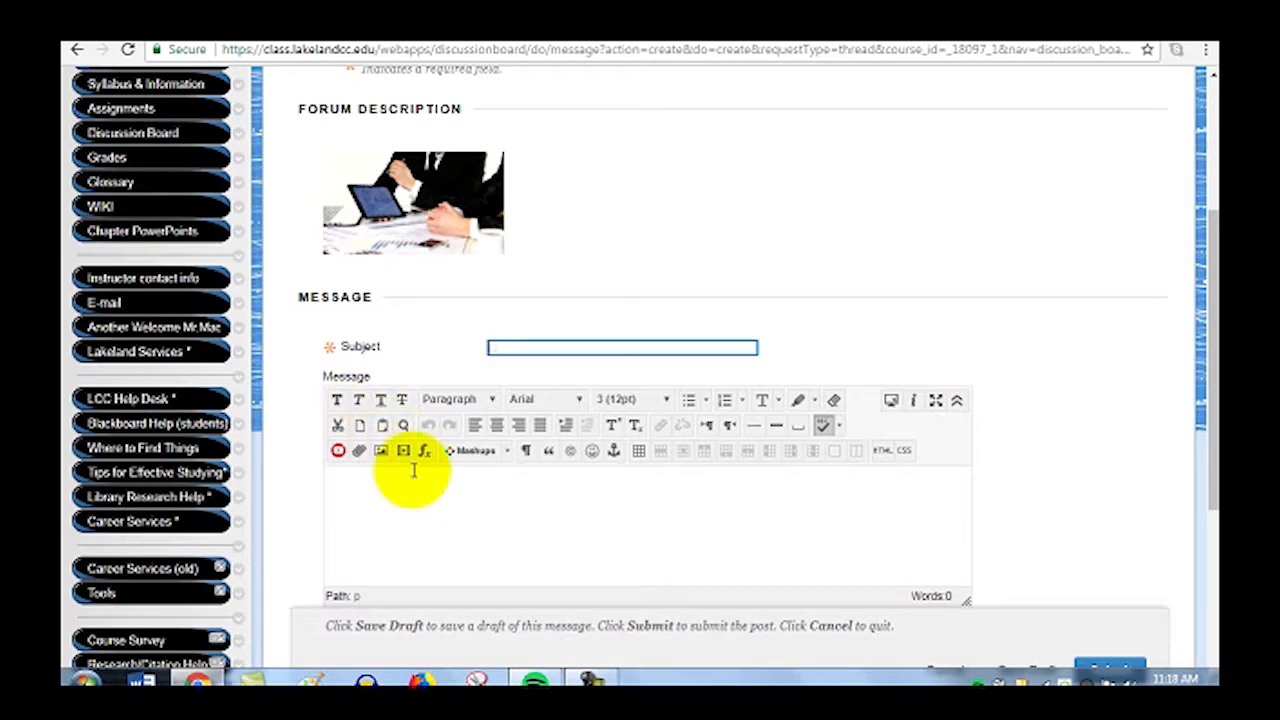
type("C-2")
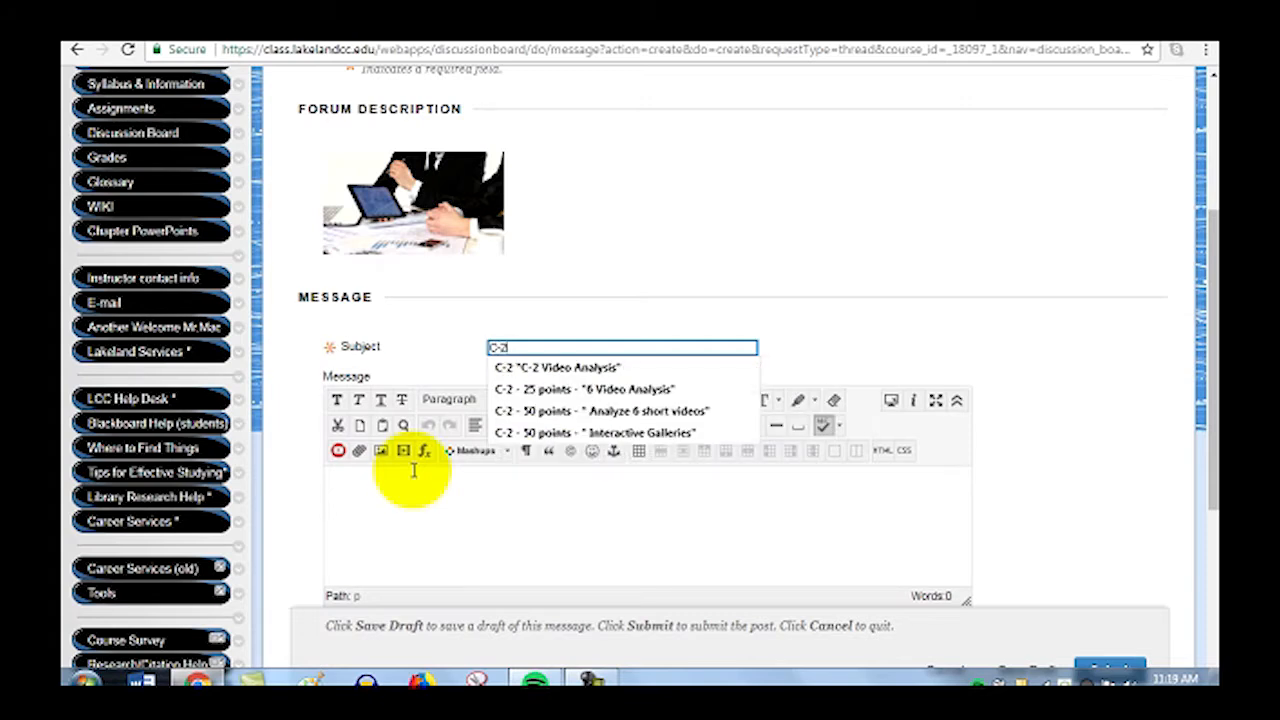
type(" II")
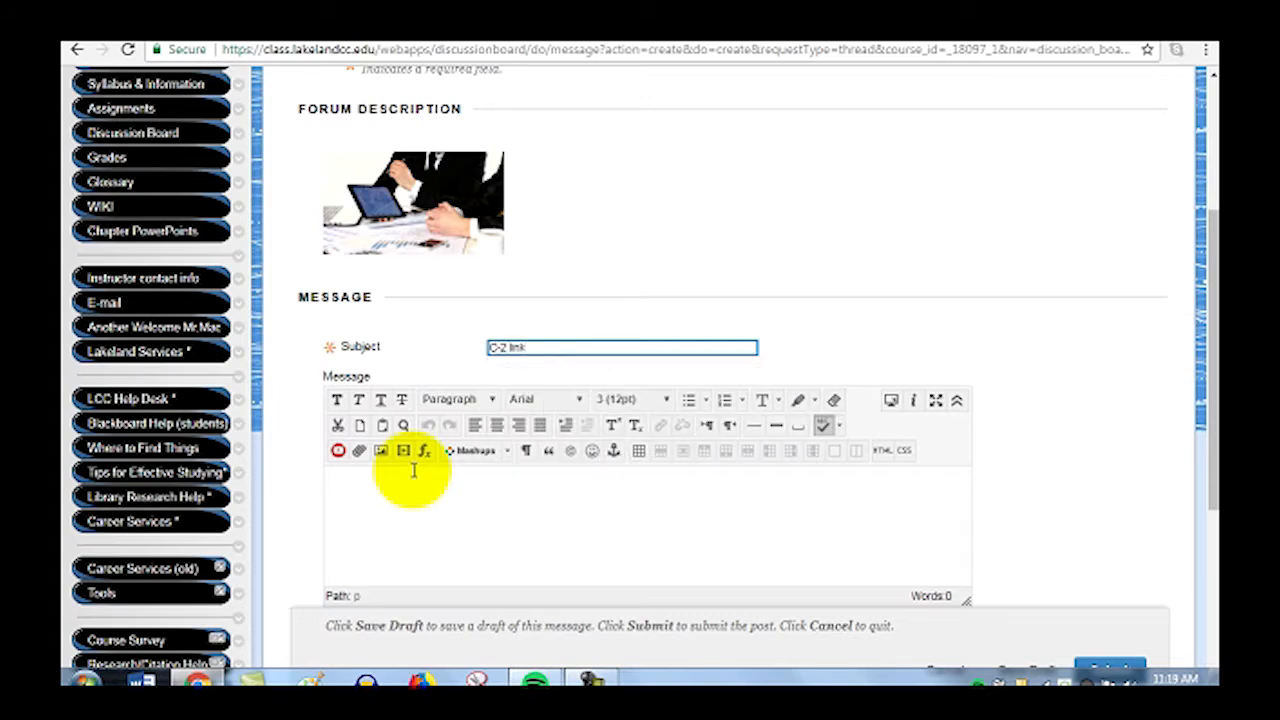
left_click(386, 486)
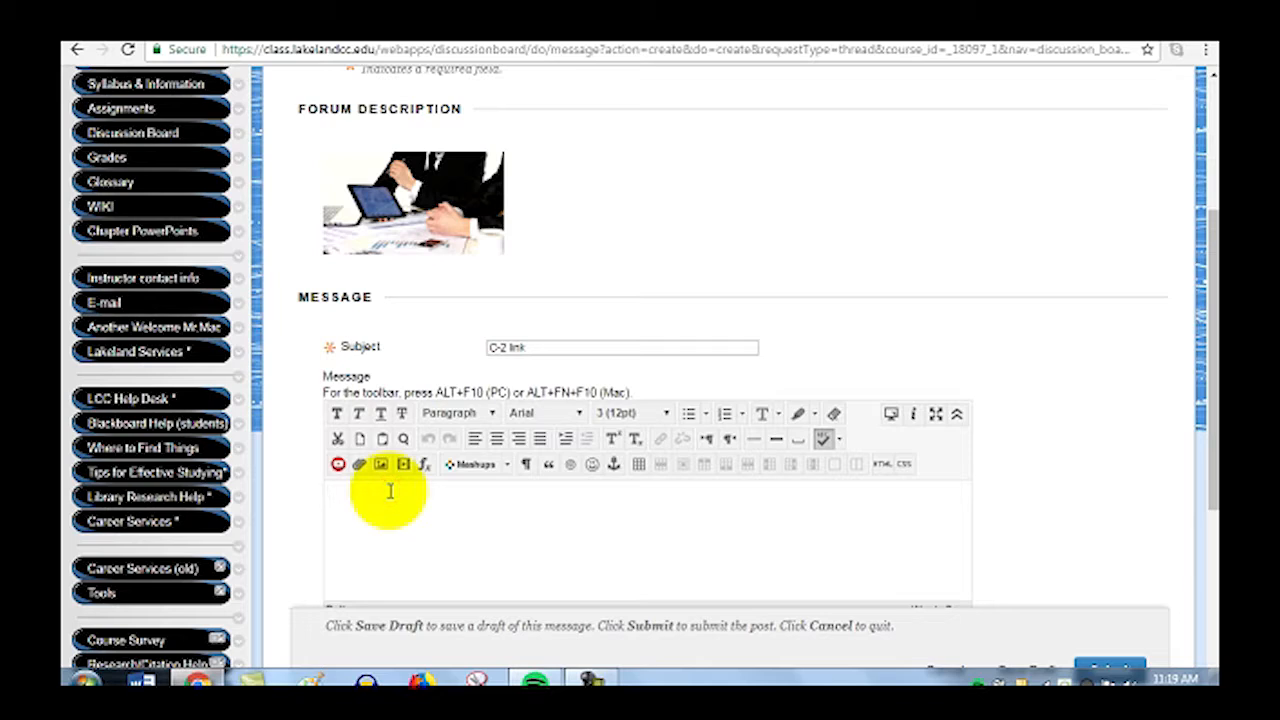
key("ctrl+v")
left_click_drag(526, 491, 472, 491)
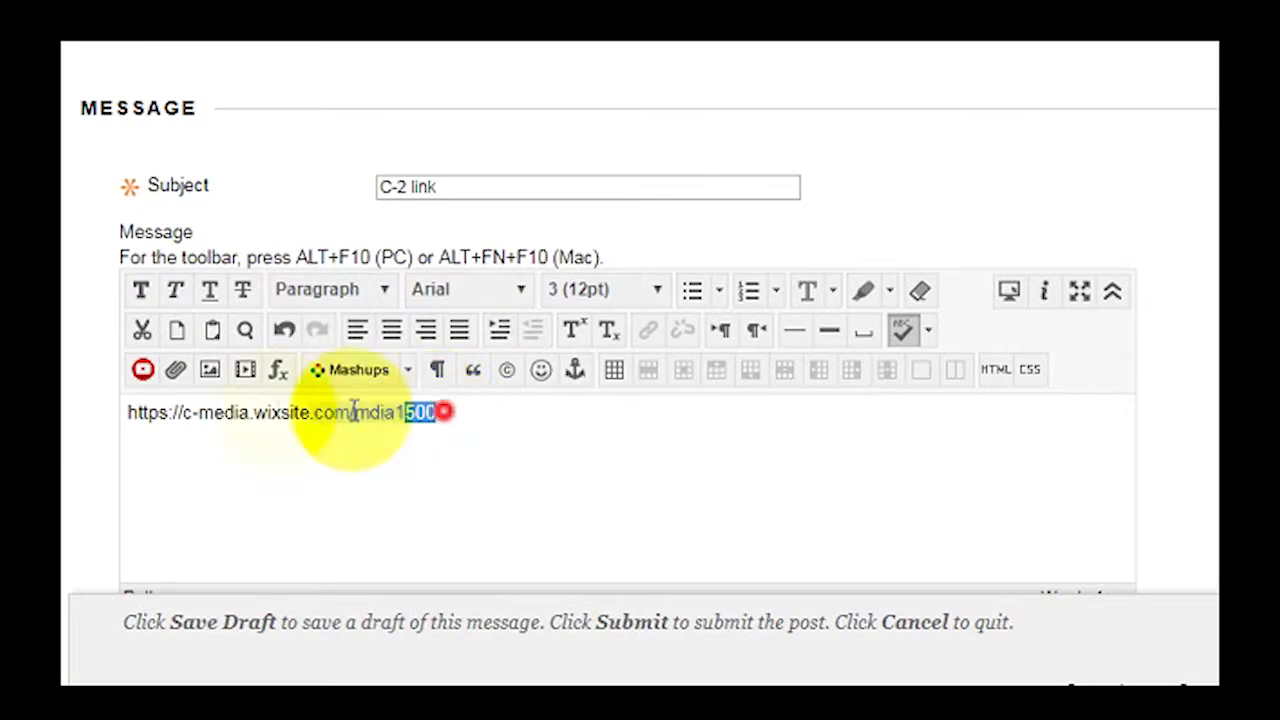
left_click_drag(353, 412, 109, 420)
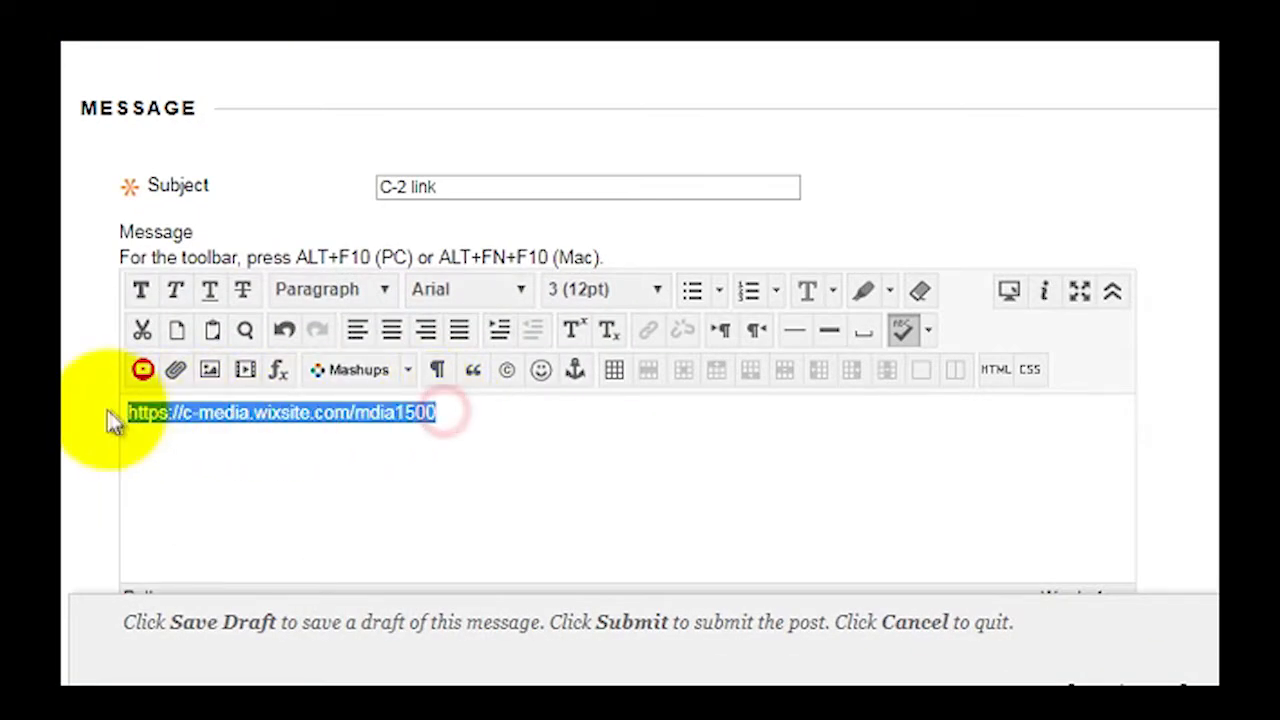
left_click(186, 500)
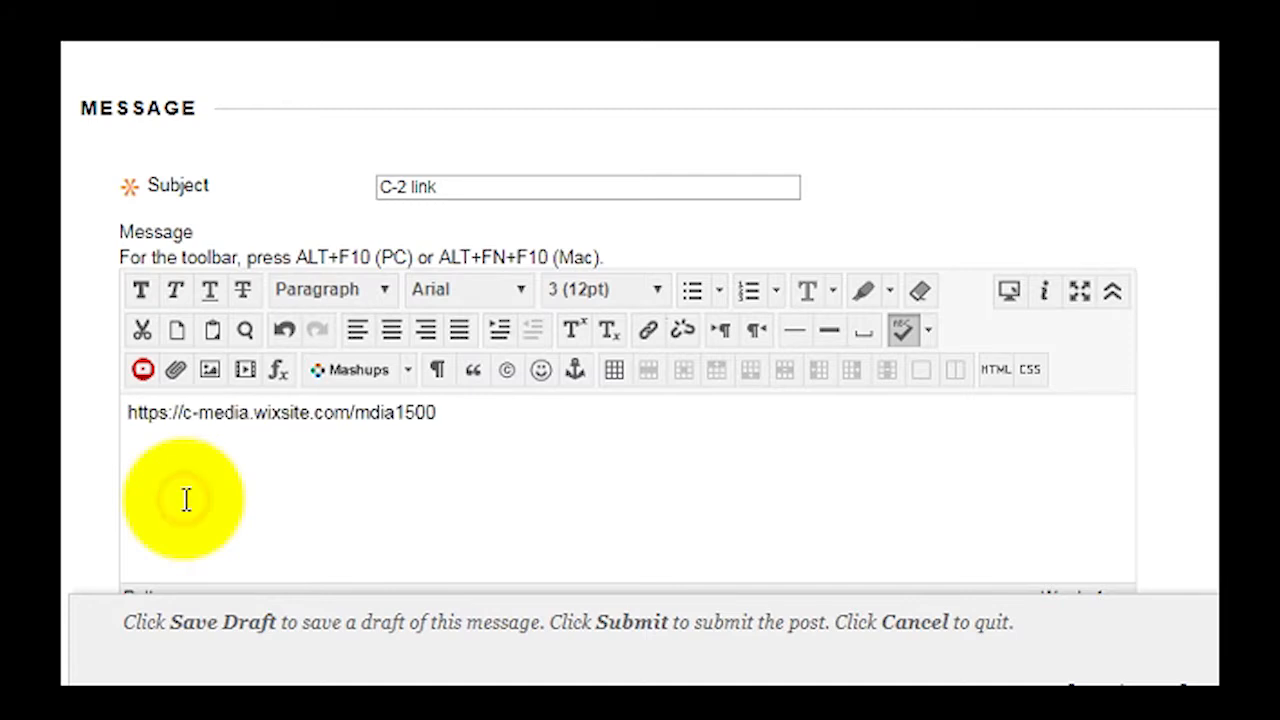
left_click(455, 411)
left_click_drag(440, 412, 126, 422)
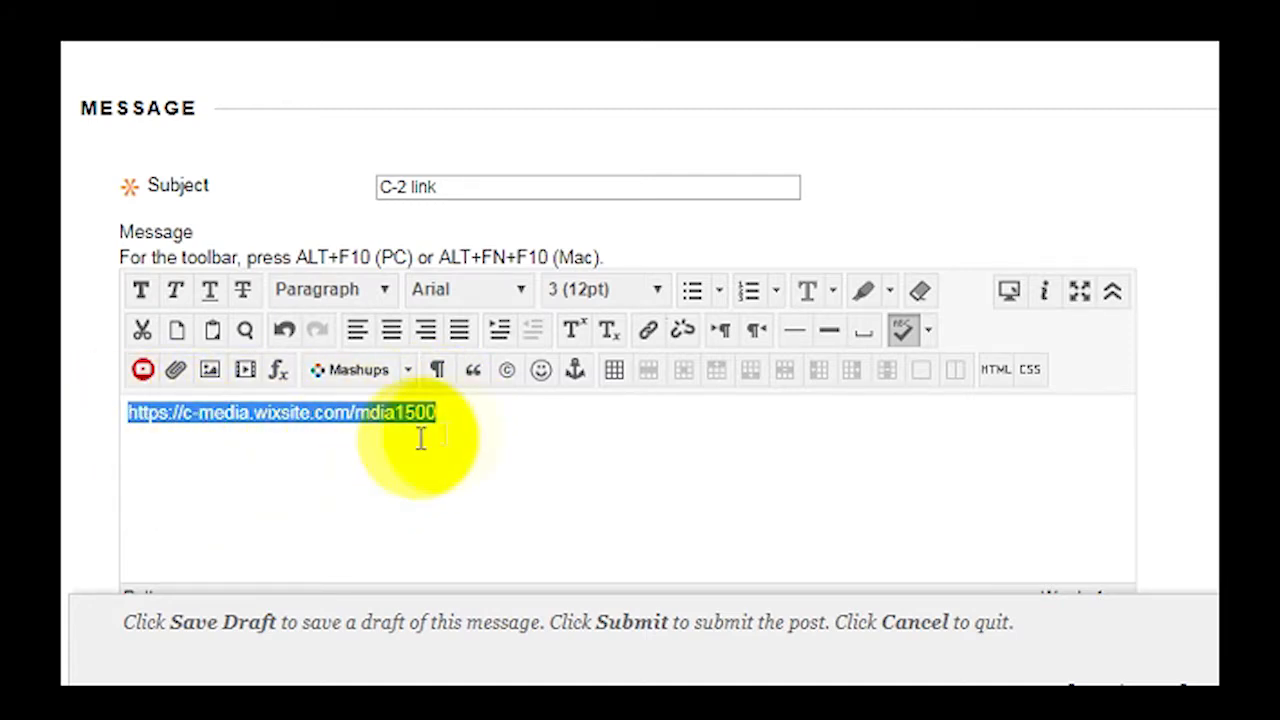
left_click(648, 330)
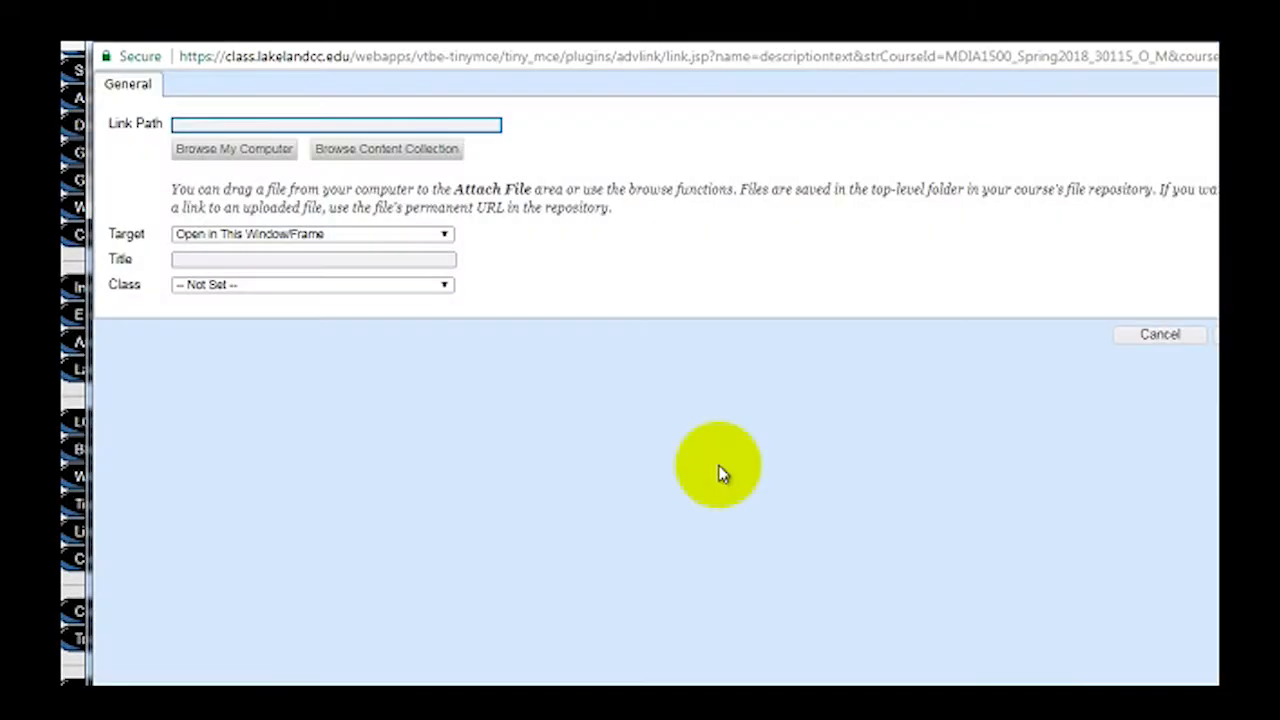
right_click(459, 155)
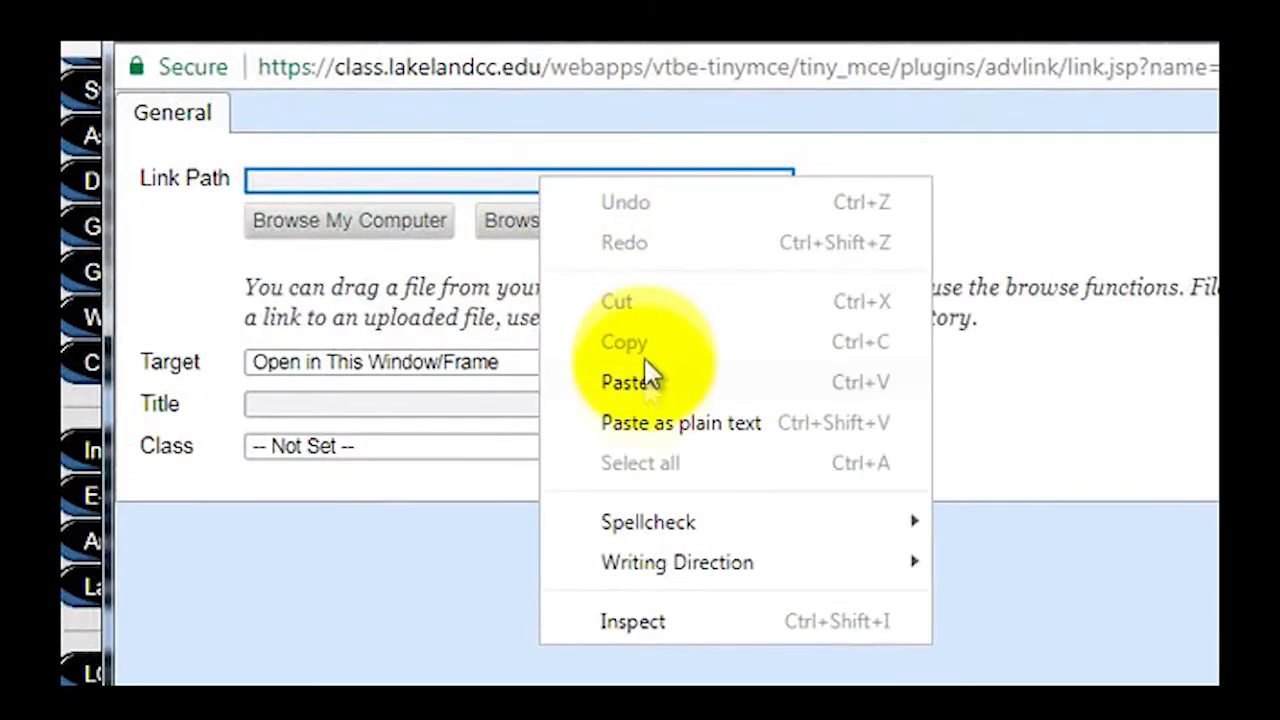
left_click(546, 322)
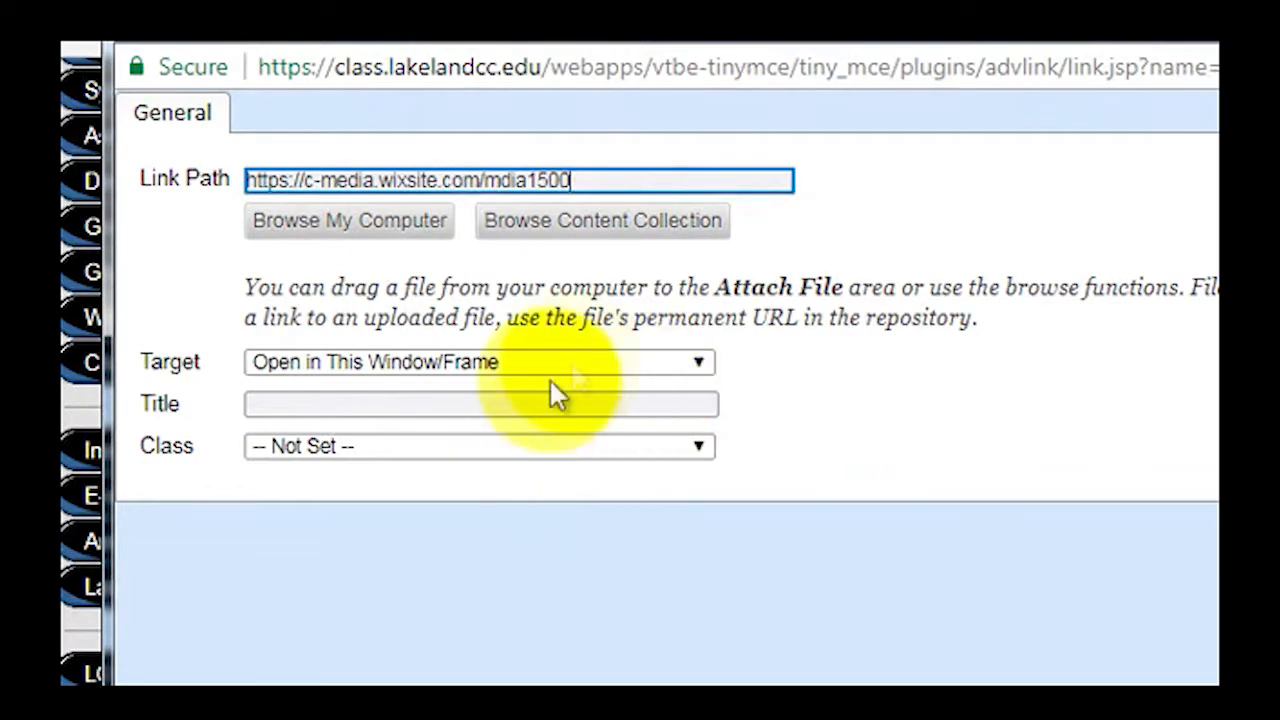
left_click(587, 360)
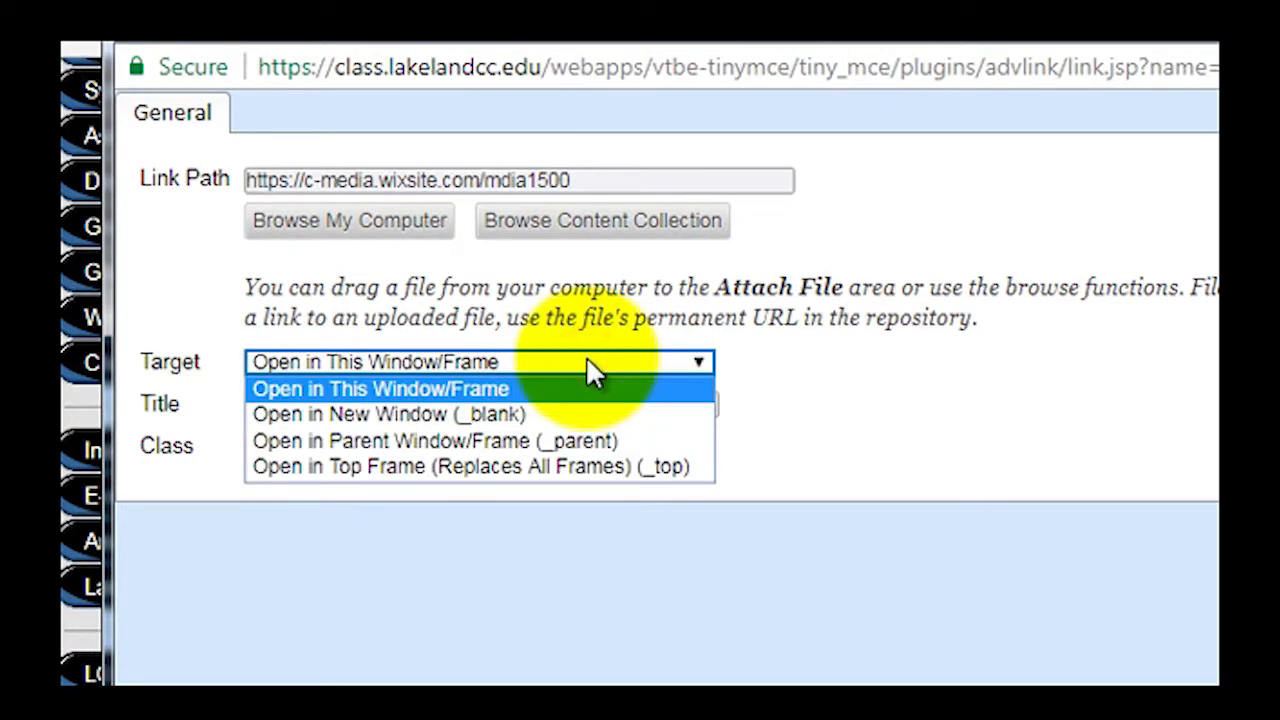